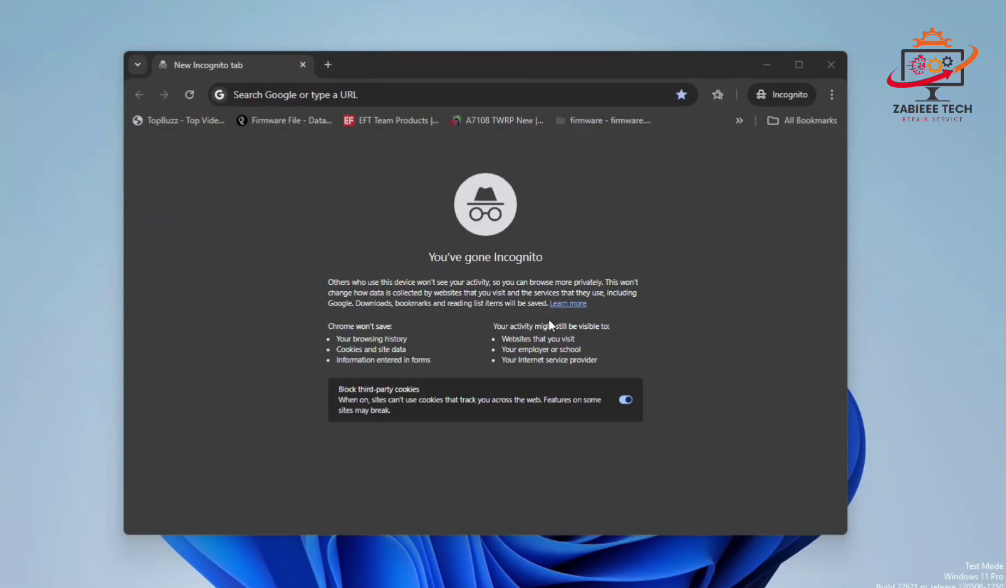
Go to the Google homepage in the incognito window.
{"action": "left_click", "coordinate": [392, 93]}
{"action": "type", "text": "www.google.com"}
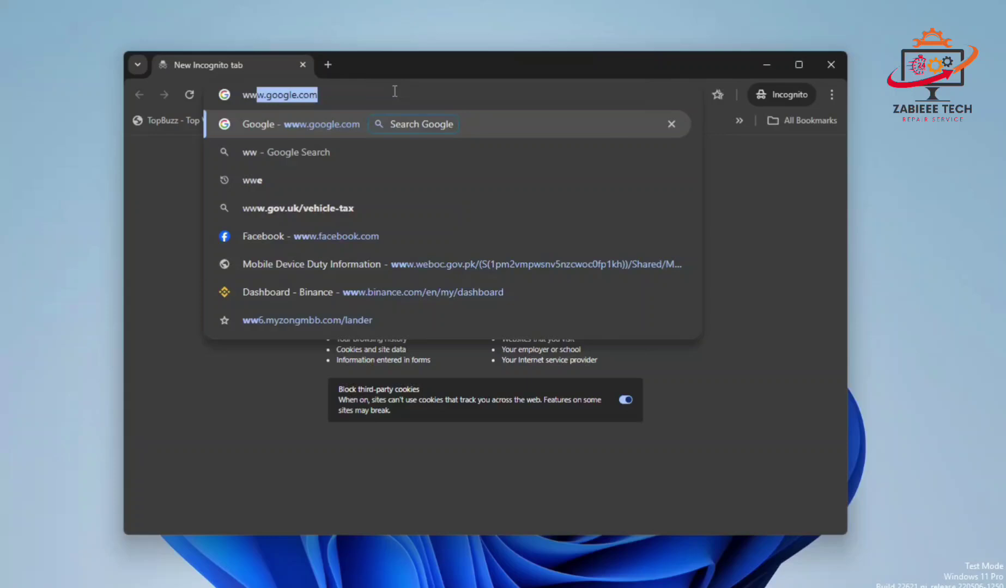
{"action": "left_click", "coordinate": [342, 131]}
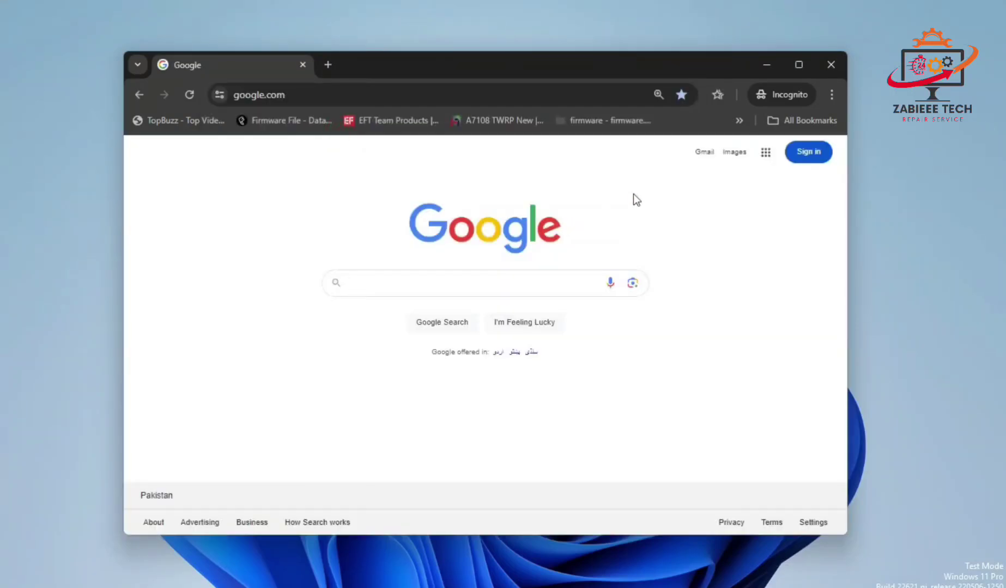
Sign in to the Google account with its email and password, declining the passkey and account prompts.
{"action": "left_click", "coordinate": [798, 162]}
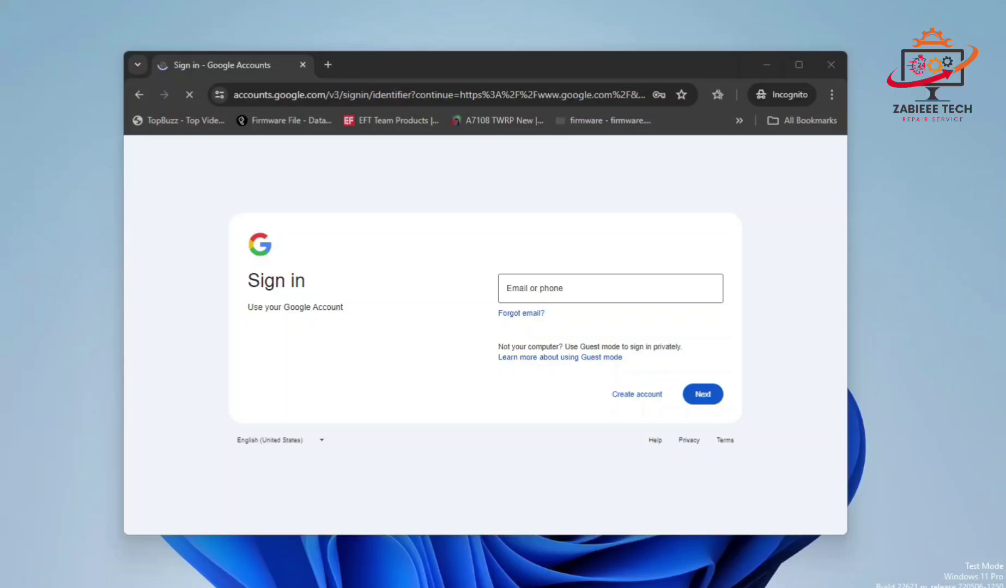
{"action": "left_click", "coordinate": [578, 288]}
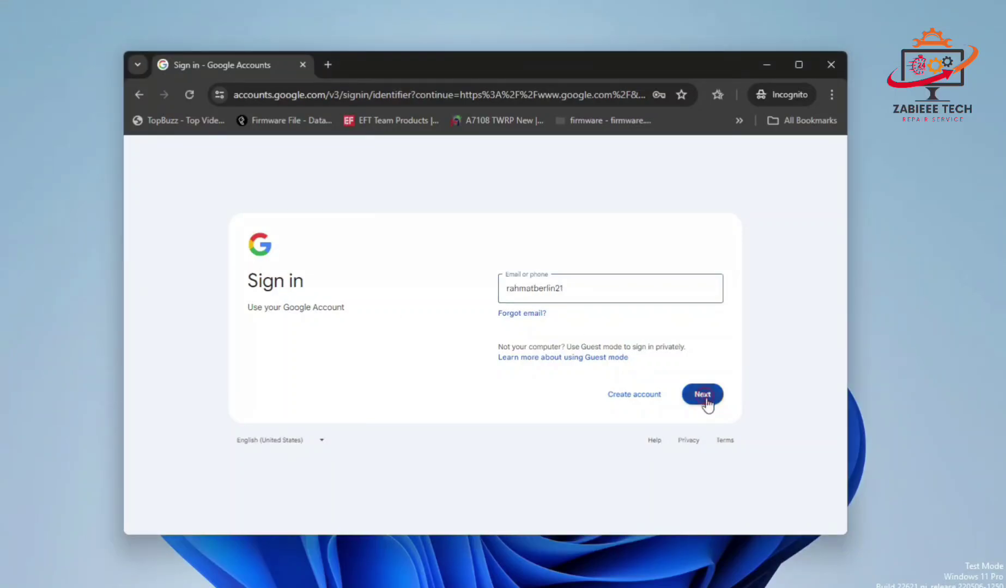
{"action": "left_click", "coordinate": [703, 395]}
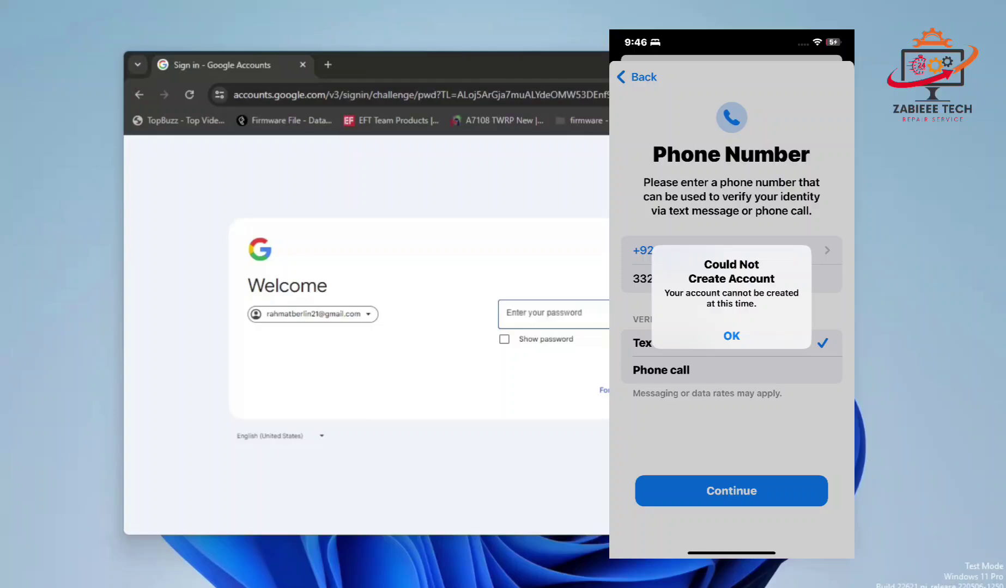
{"action": "left_click", "coordinate": [702, 390]}
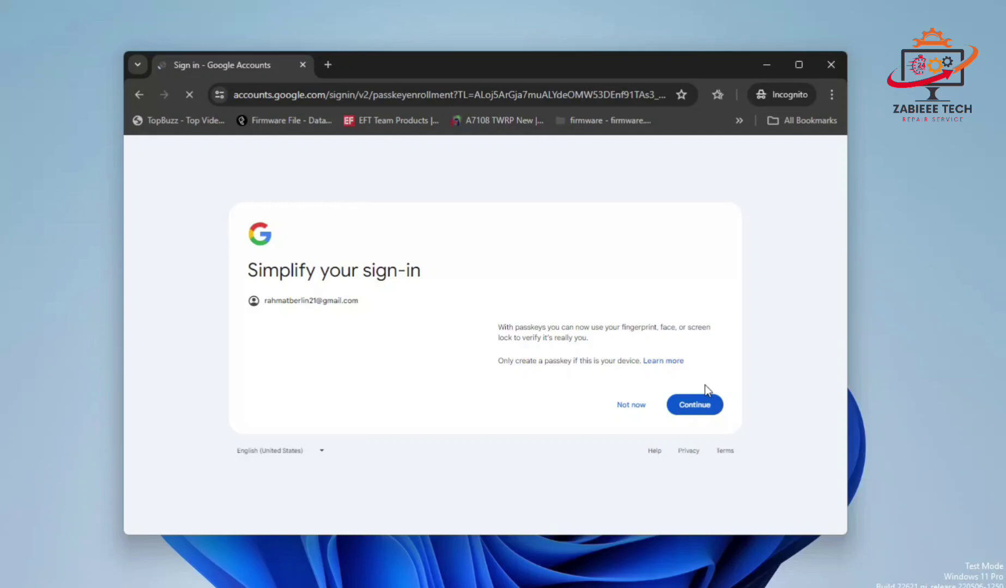
{"action": "left_click", "coordinate": [639, 413]}
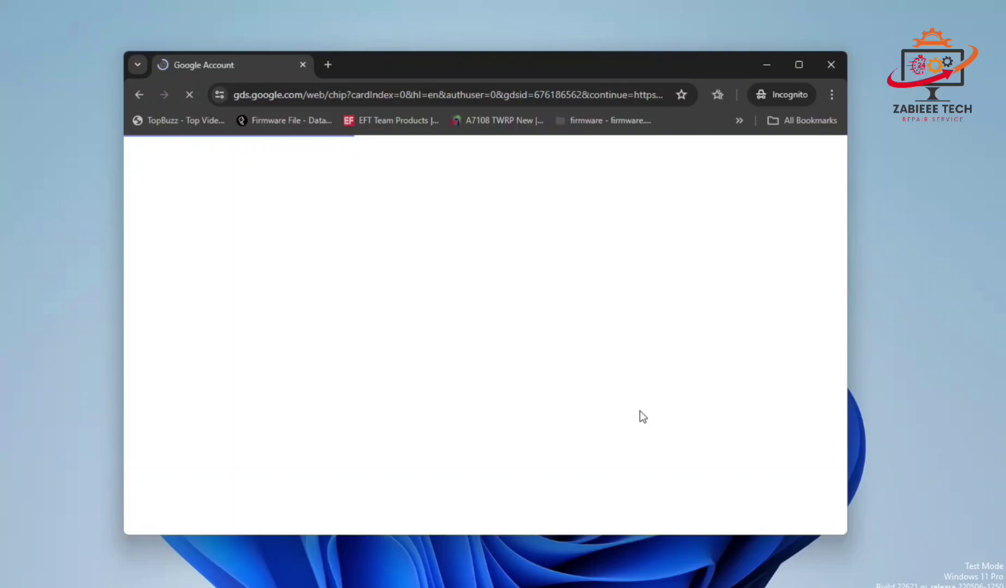
{"action": "left_click", "coordinate": [404, 481]}
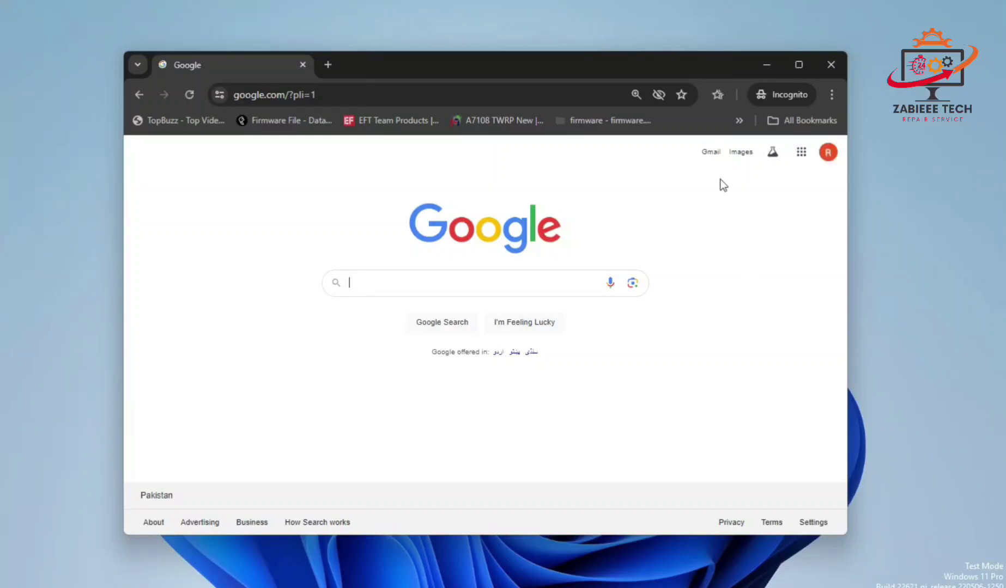
Open Gmail from the Google homepage to show the account's inbox.
{"action": "left_click", "coordinate": [711, 153]}
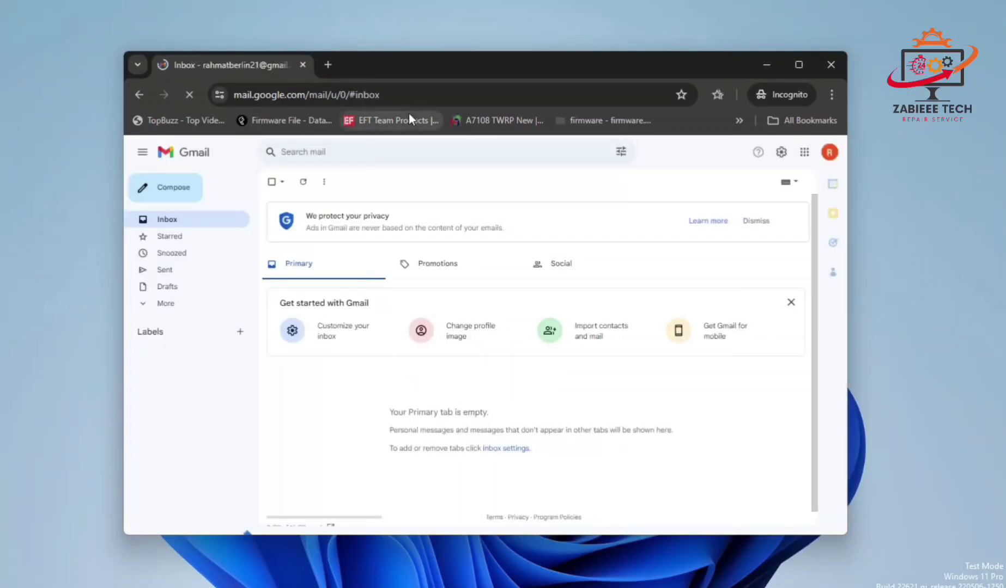
In a new incognito tab, go to tv.apple.com.
{"action": "left_click", "coordinate": [328, 65]}
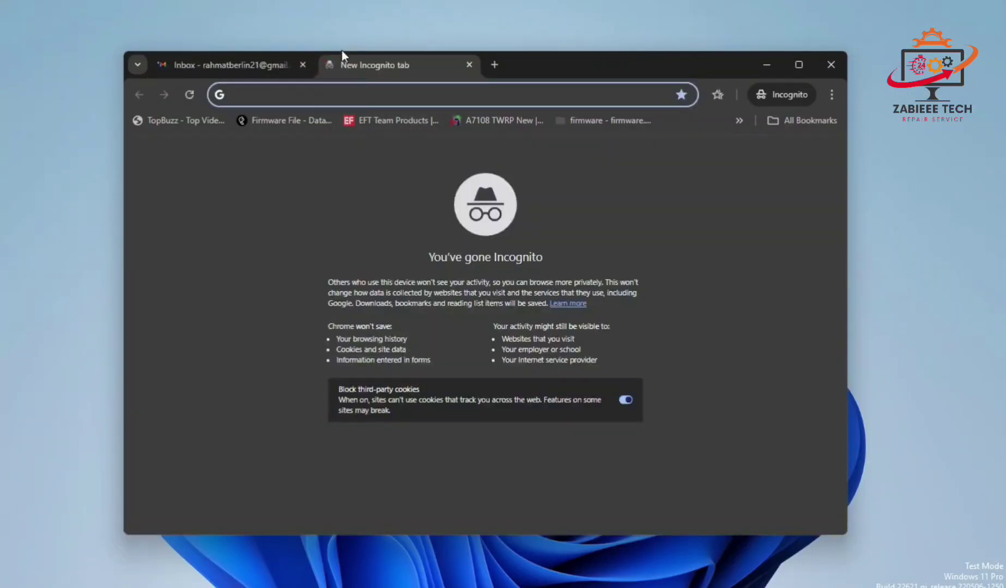
{"action": "type", "text": "tv."}
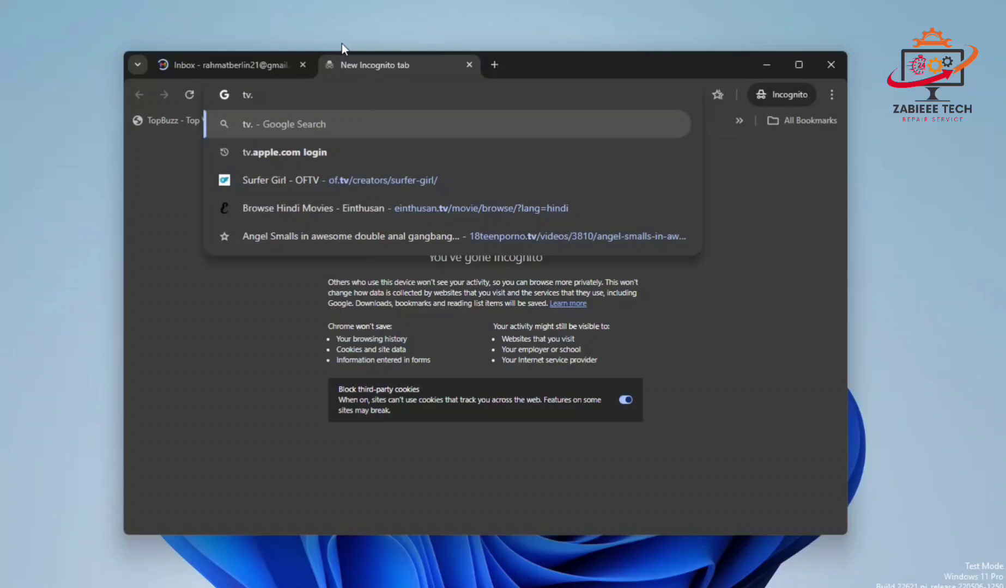
{"action": "type", "text": "appl"}
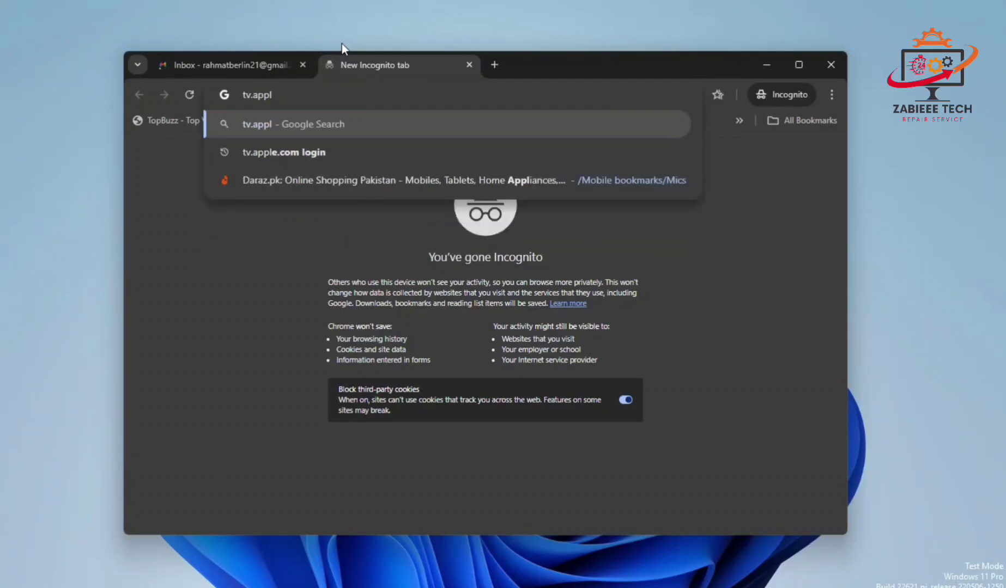
{"action": "type", "text": "e"}
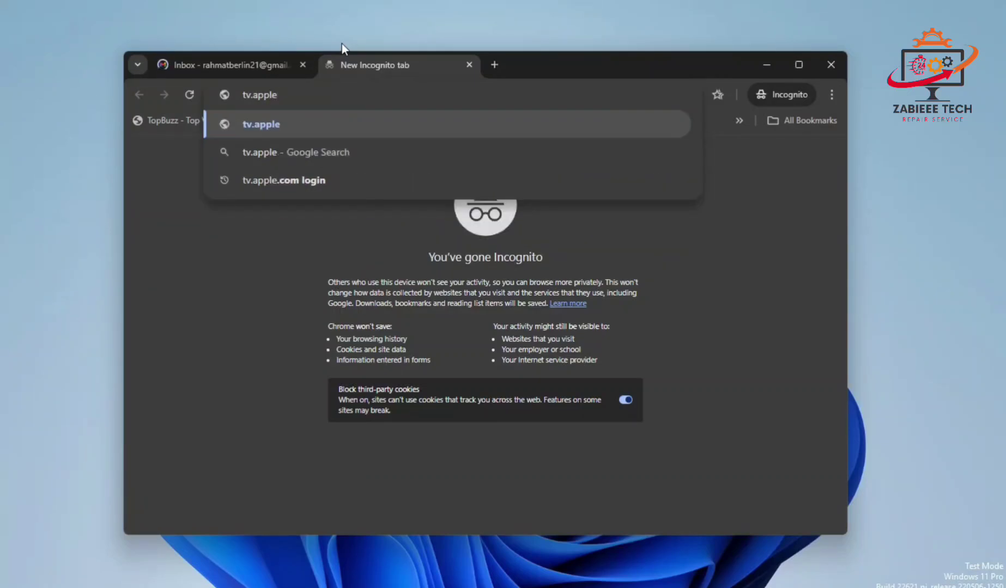
{"action": "type", "text": ".com"}
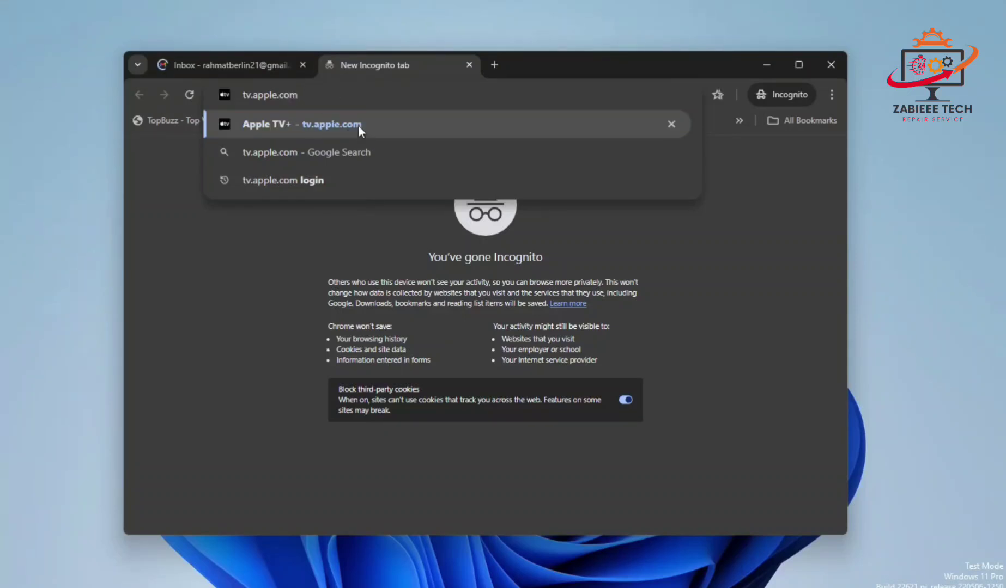
{"action": "left_click", "coordinate": [330, 123]}
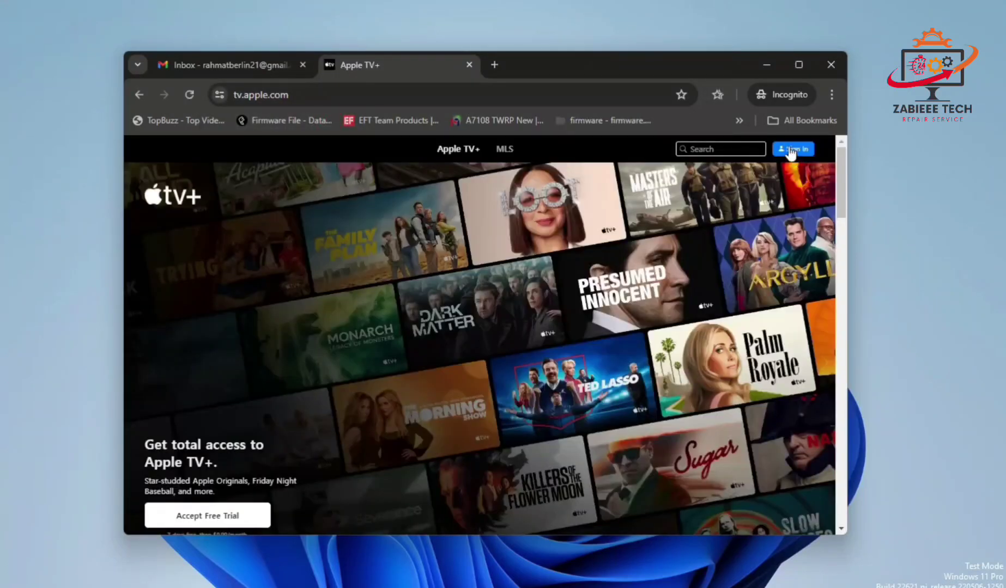
Start Apple TV+ sign-in with the saved Gmail address to reach Create Apple Account.
{"action": "left_click", "coordinate": [790, 151]}
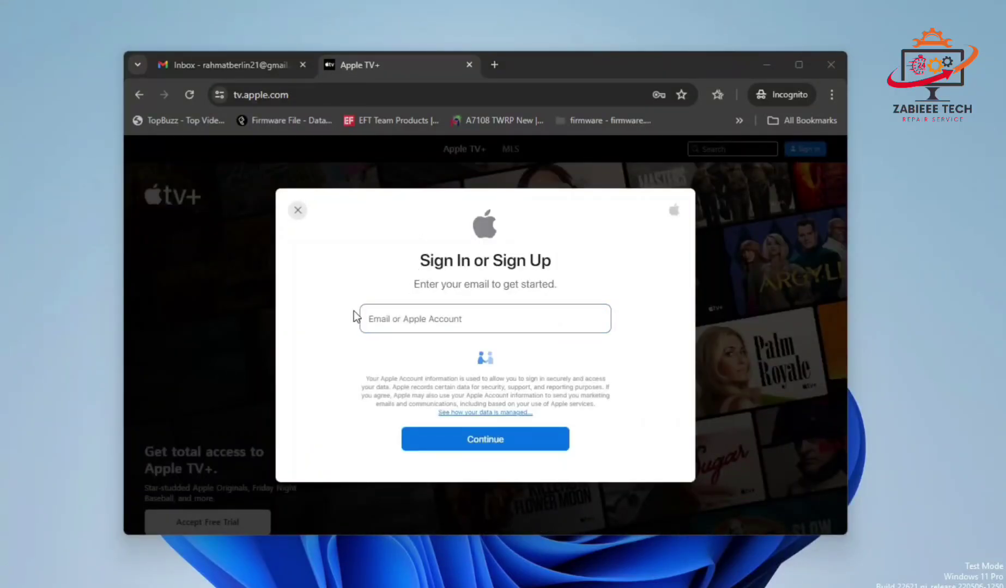
{"action": "left_click", "coordinate": [421, 322]}
{"action": "key", "text": "Down"}
{"action": "key", "text": "Down"}
{"action": "key", "text": "Return"}
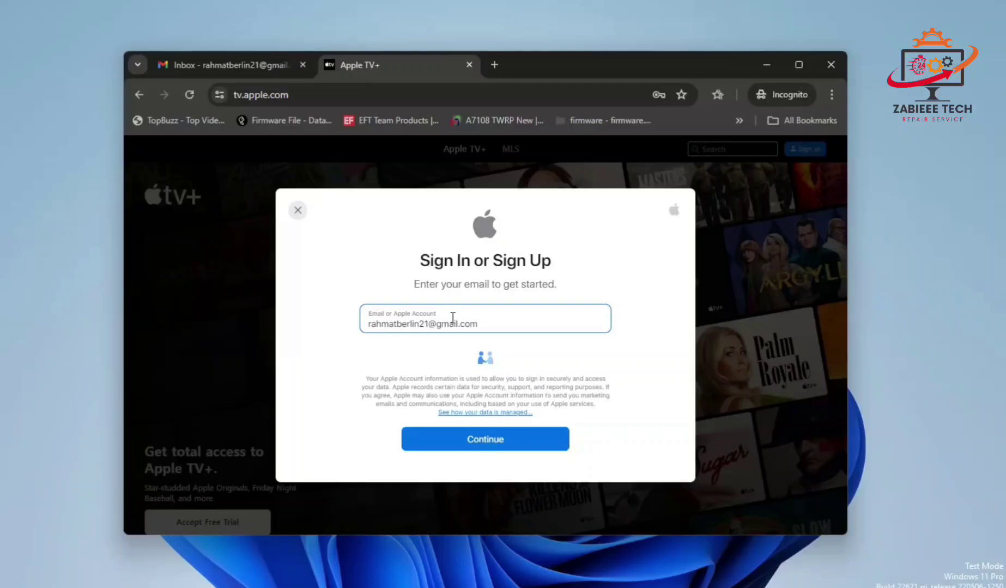
{"action": "left_click", "coordinate": [466, 439]}
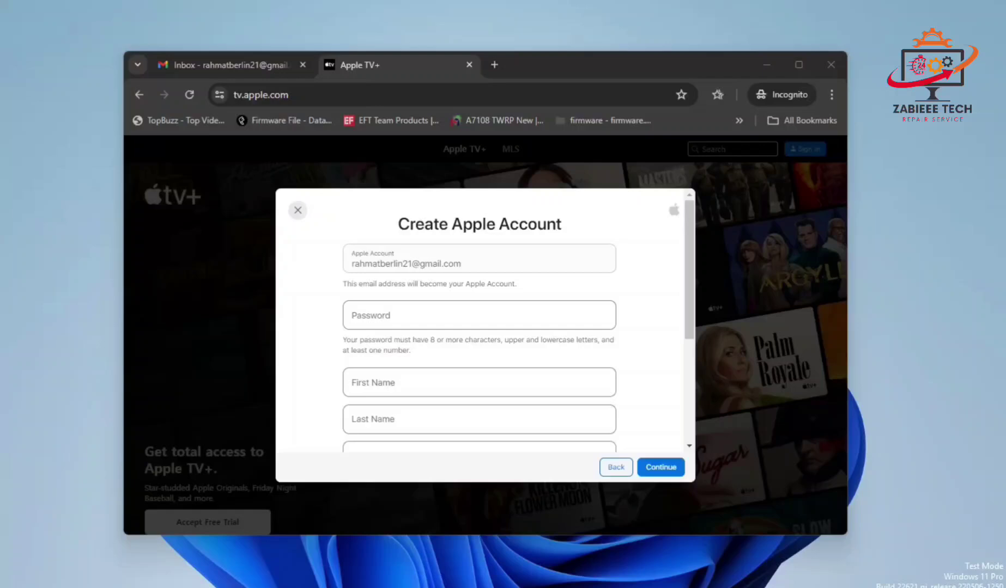
Fill in the password, first and last name and birthday, agree to the Terms, and submit.
{"action": "left_click", "coordinate": [418, 313]}
{"action": "key", "text": "ctrl+v"}
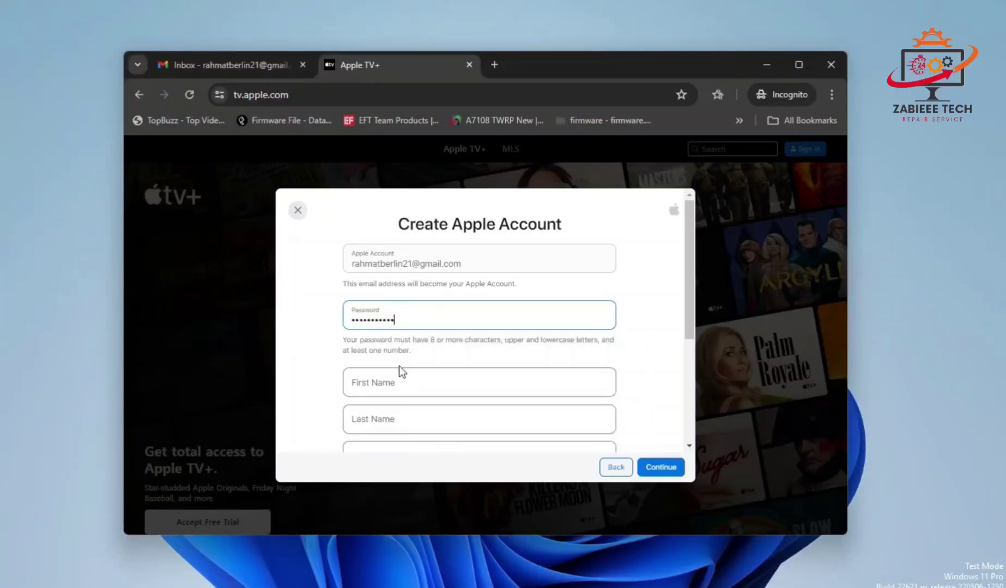
{"action": "left_click", "coordinate": [399, 378]}
{"action": "key", "text": "Tab"}
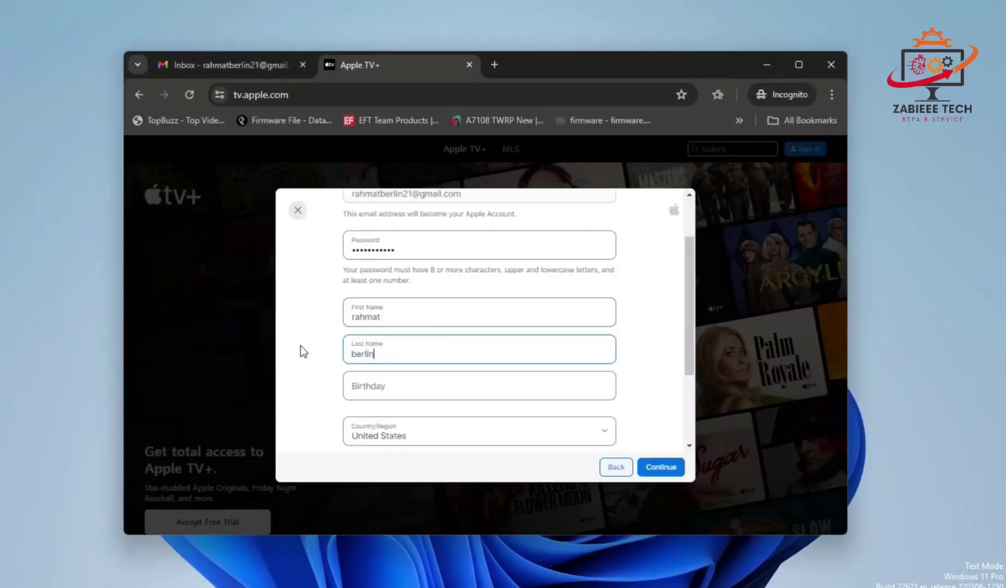
{"action": "key", "text": "Tab"}
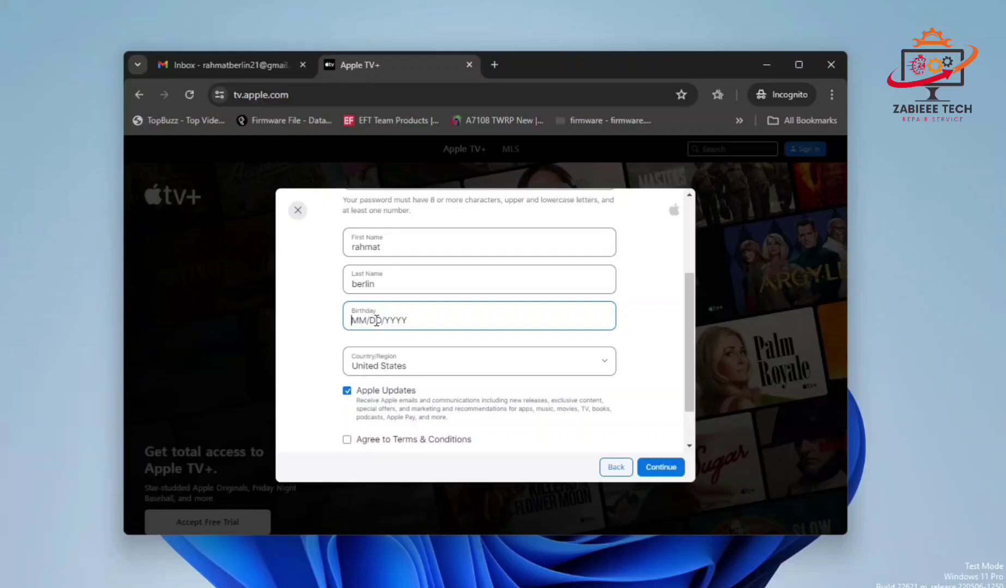
{"action": "scroll", "coordinate": [404, 368], "scroll_direction": "down", "scroll_amount": 1}
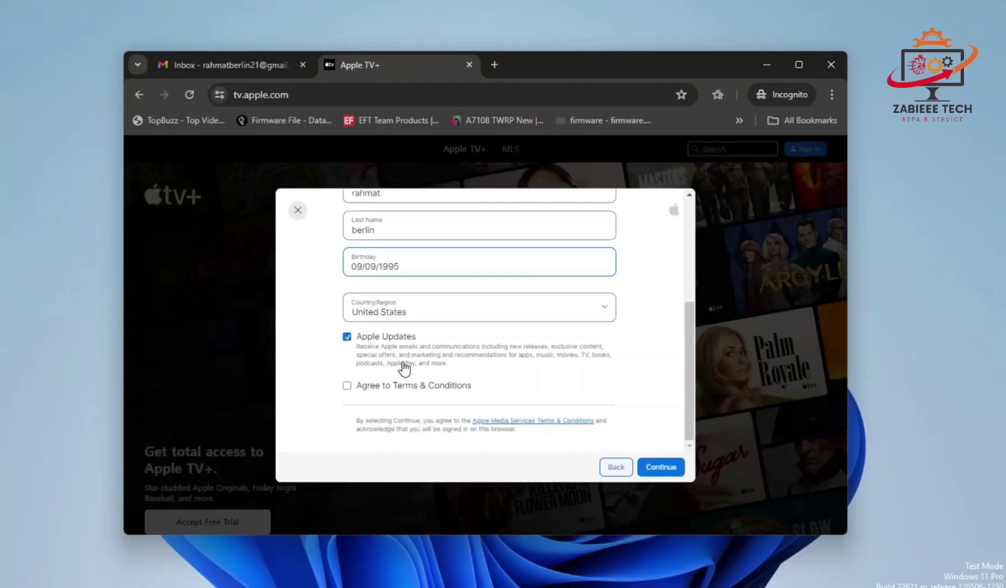
{"action": "left_click", "coordinate": [347, 385]}
{"action": "left_click", "coordinate": [662, 473]}
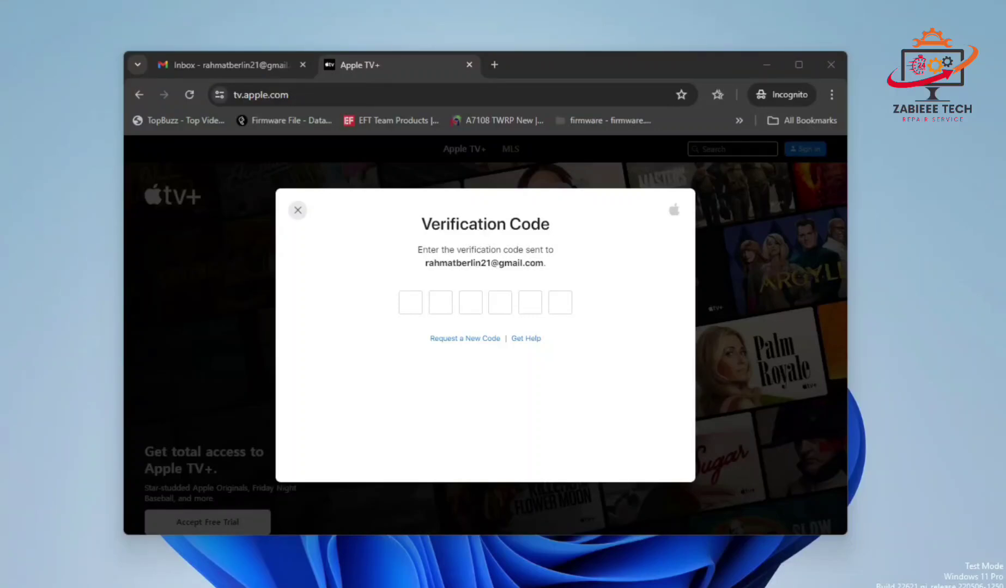
{"action": "left_click", "coordinate": [252, 64]}
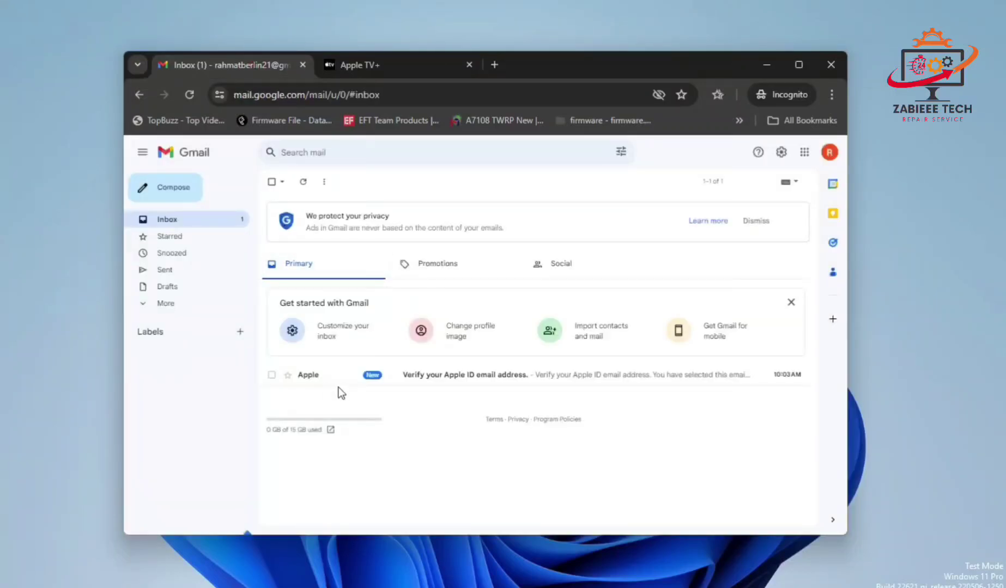
{"action": "left_click", "coordinate": [483, 380]}
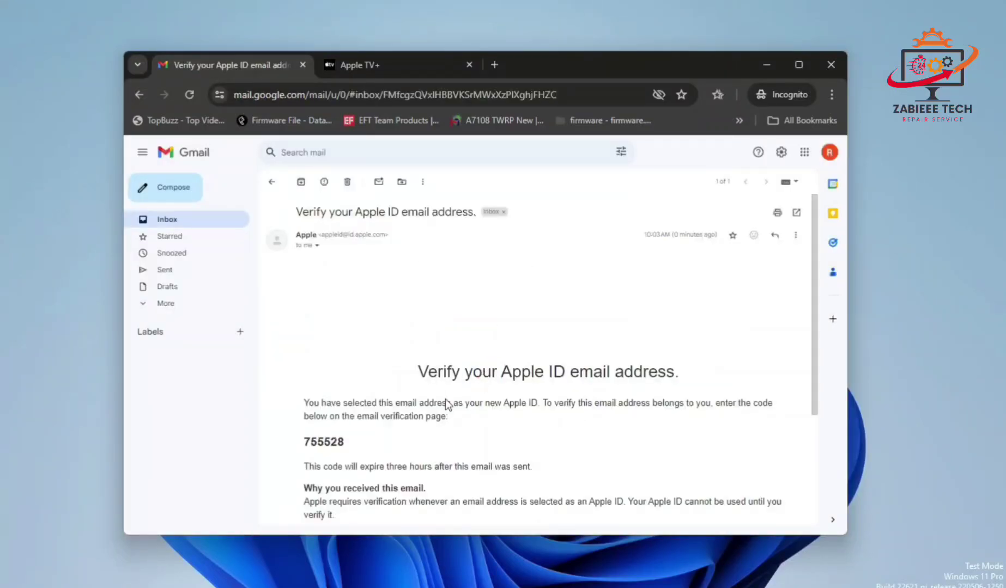
{"action": "double_click", "coordinate": [327, 442]}
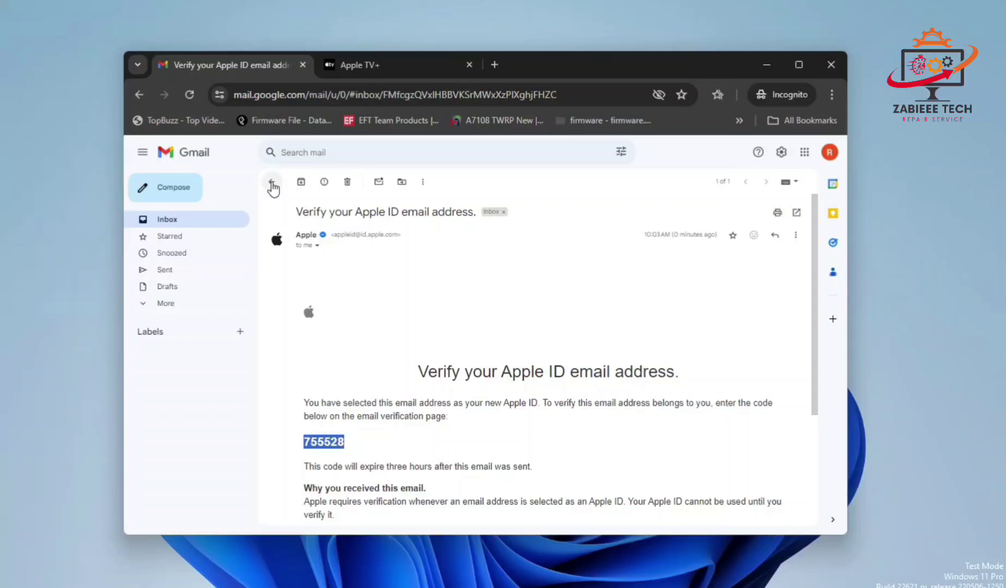
{"action": "left_click", "coordinate": [272, 181]}
{"action": "left_click", "coordinate": [360, 66]}
Enter the six-digit email verification code and accept the Apple TV privacy notice.
{"action": "left_click", "coordinate": [431, 301]}
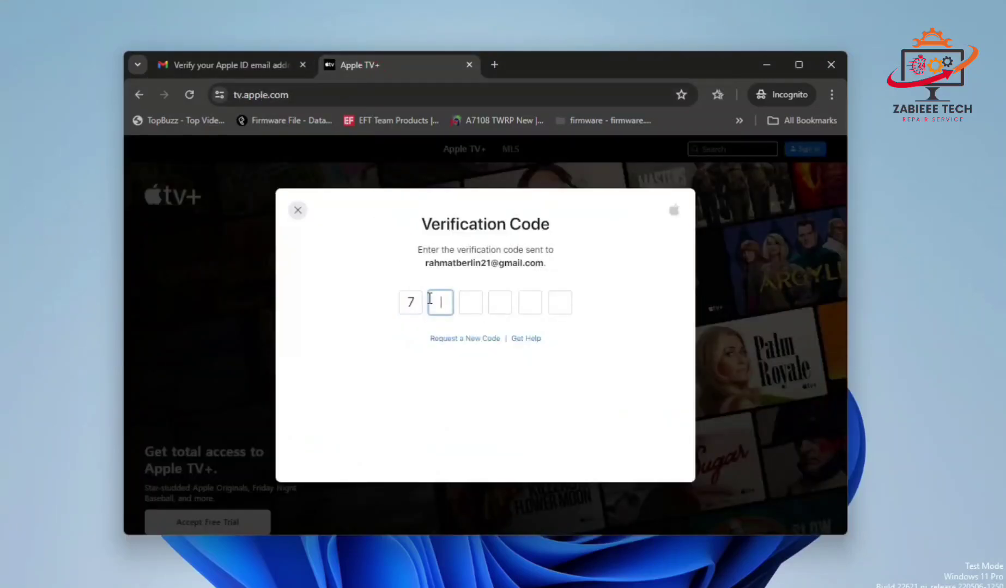
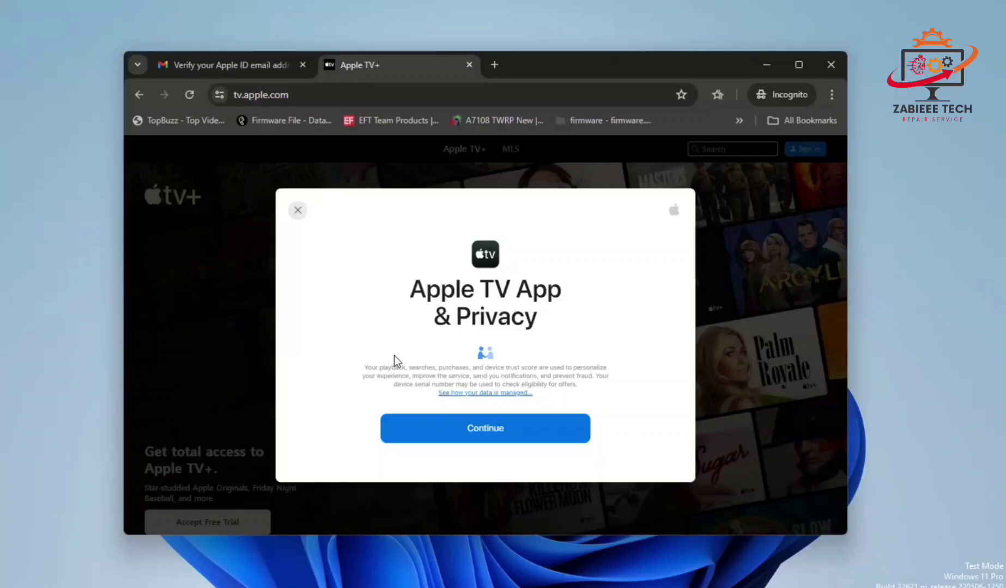
{"action": "left_click", "coordinate": [432, 430]}
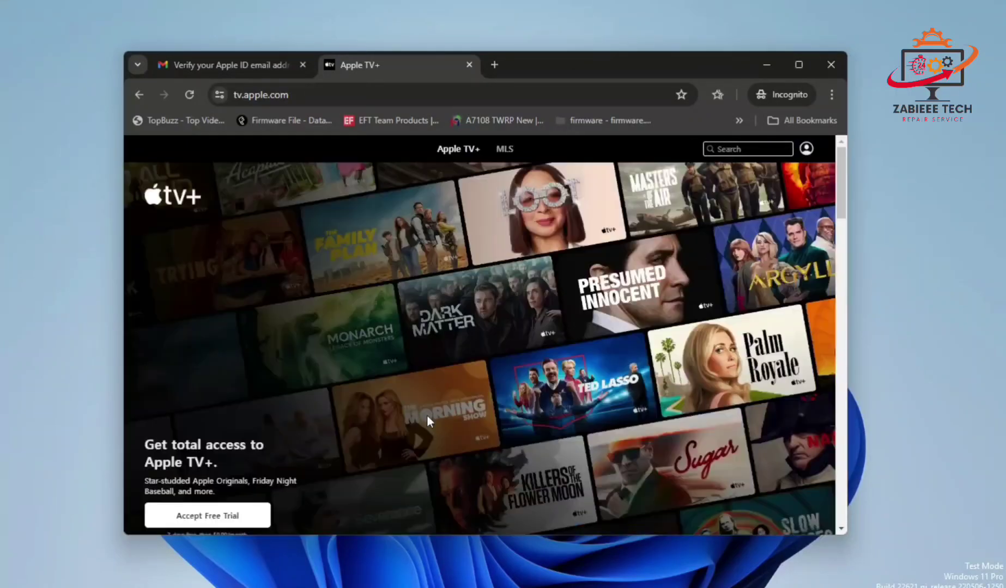
Open the account menu's settings, then close the Apple account window.
{"action": "left_click", "coordinate": [807, 152]}
{"action": "left_click", "coordinate": [734, 175]}
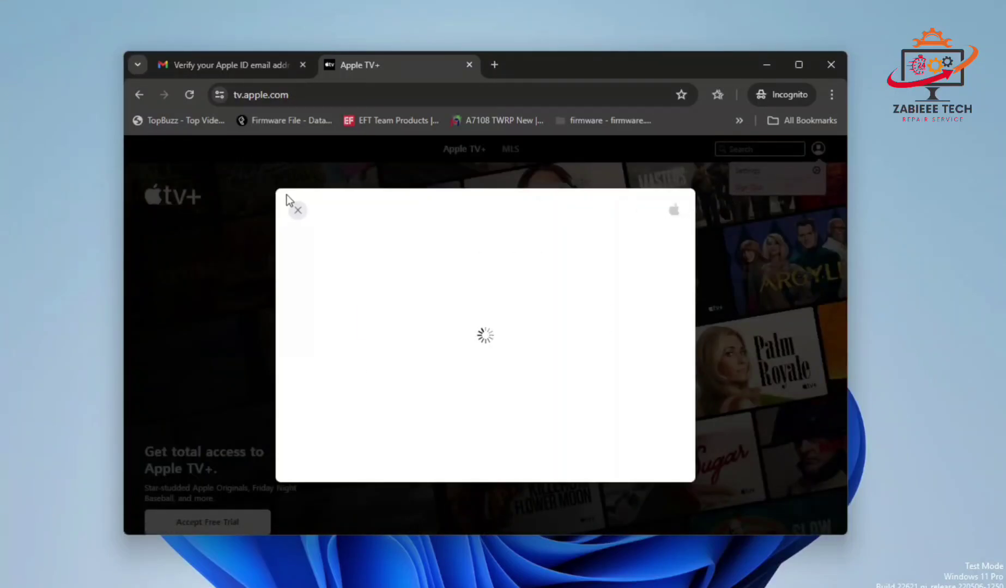
{"action": "left_click", "coordinate": [296, 212]}
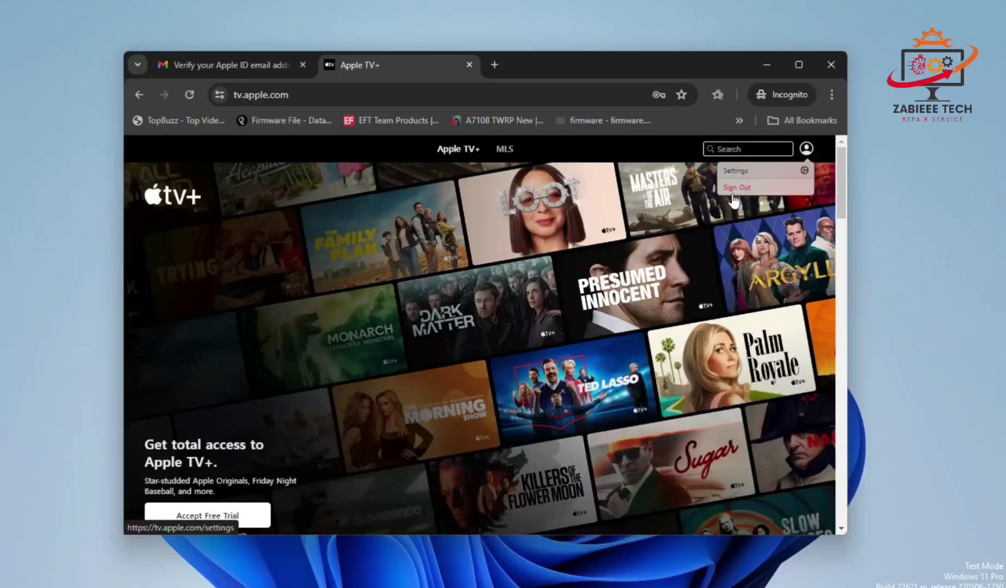
Open appleid.apple.com in a new incognito tab, correcting the mistyped address.
{"action": "left_click", "coordinate": [493, 65]}
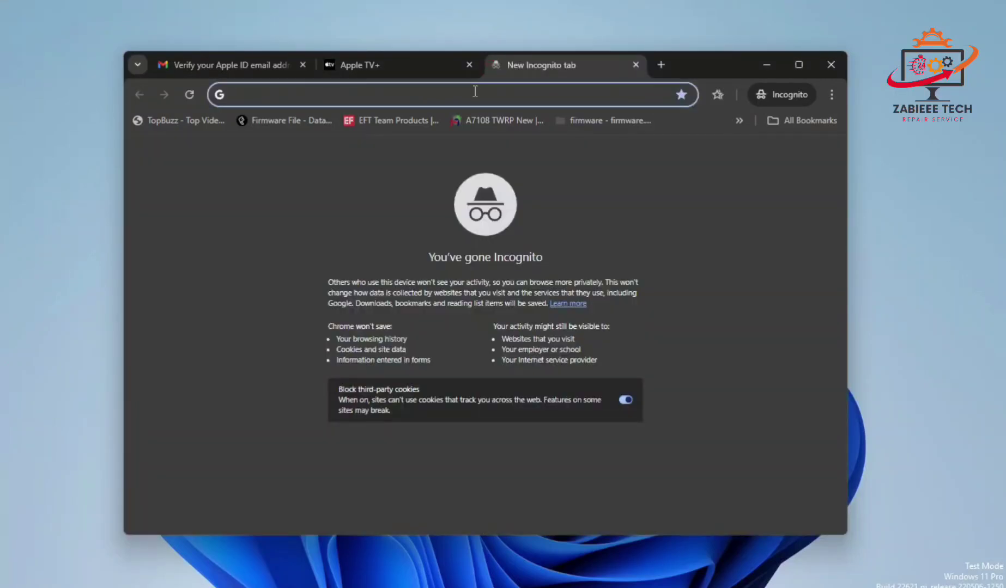
{"action": "type", "text": "appleid"}
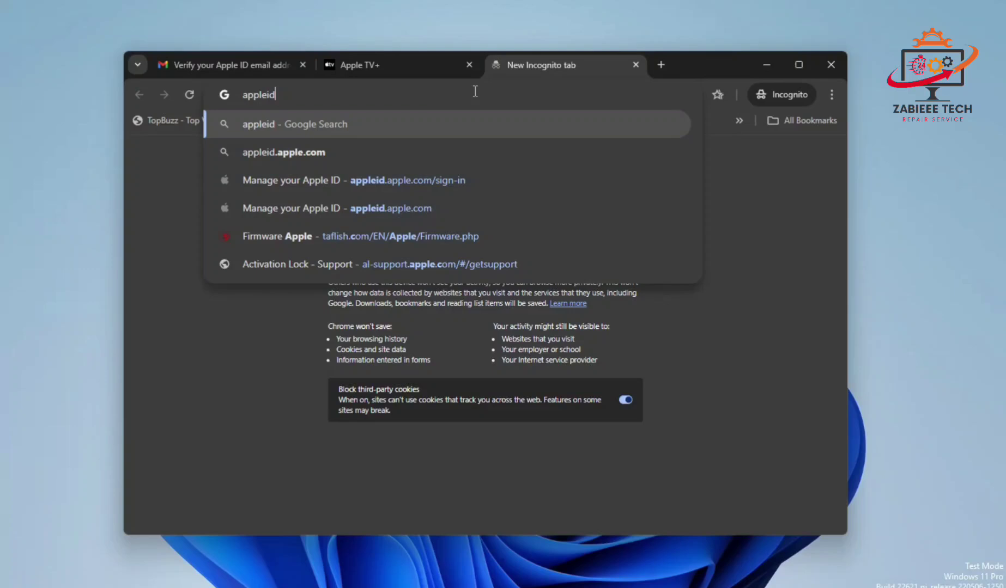
{"action": "type", "text": ".apple"}
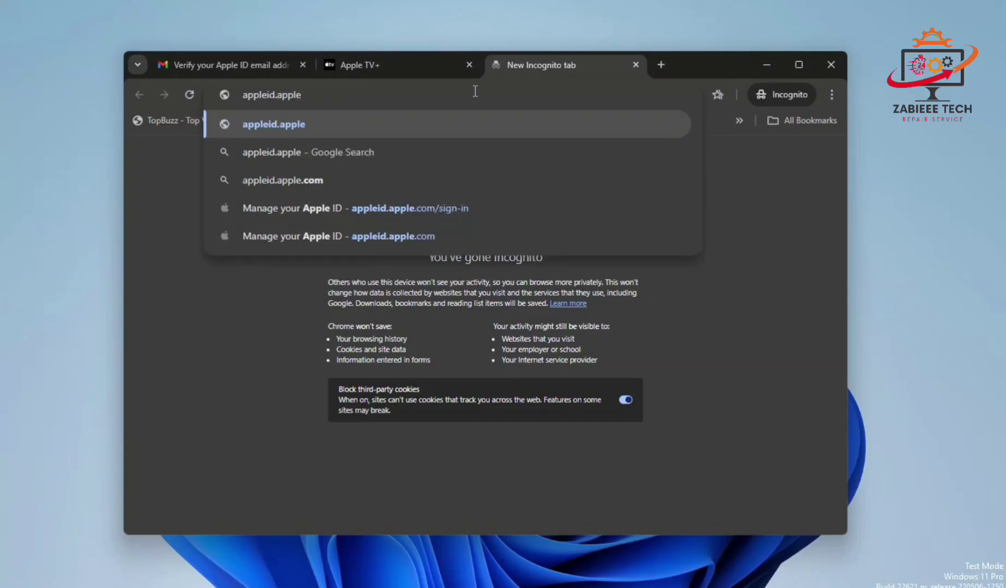
{"action": "type", "text": ".xco"}
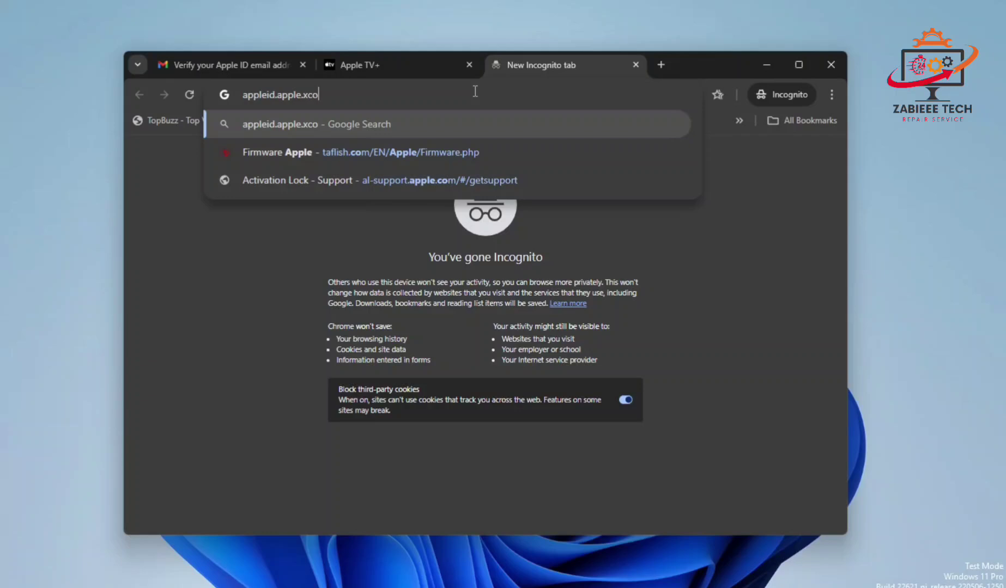
{"action": "key", "text": "BackSpace"}
{"action": "key", "text": "BackSpace"}
{"action": "key", "text": "BackSpace"}
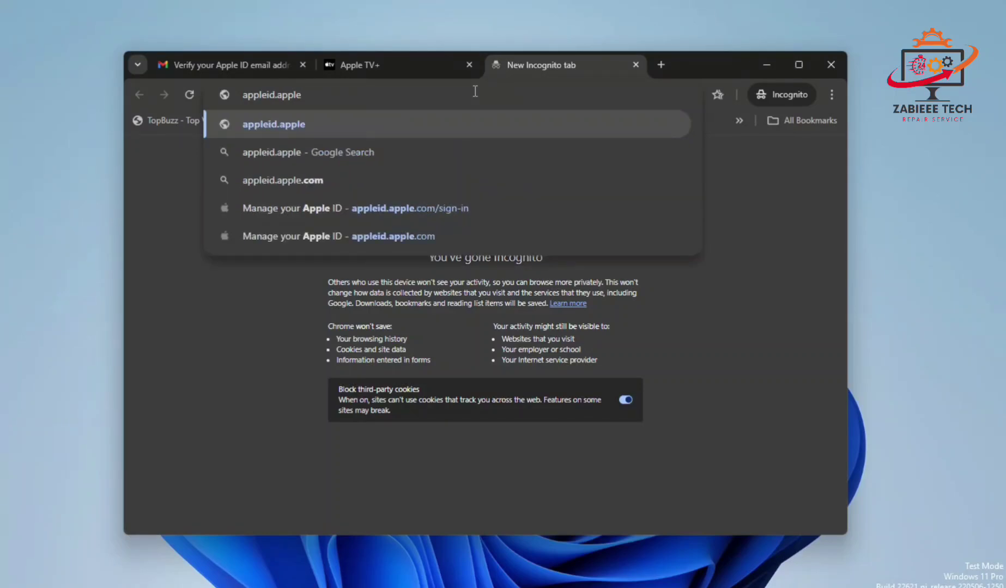
{"action": "type", "text": ".com"}
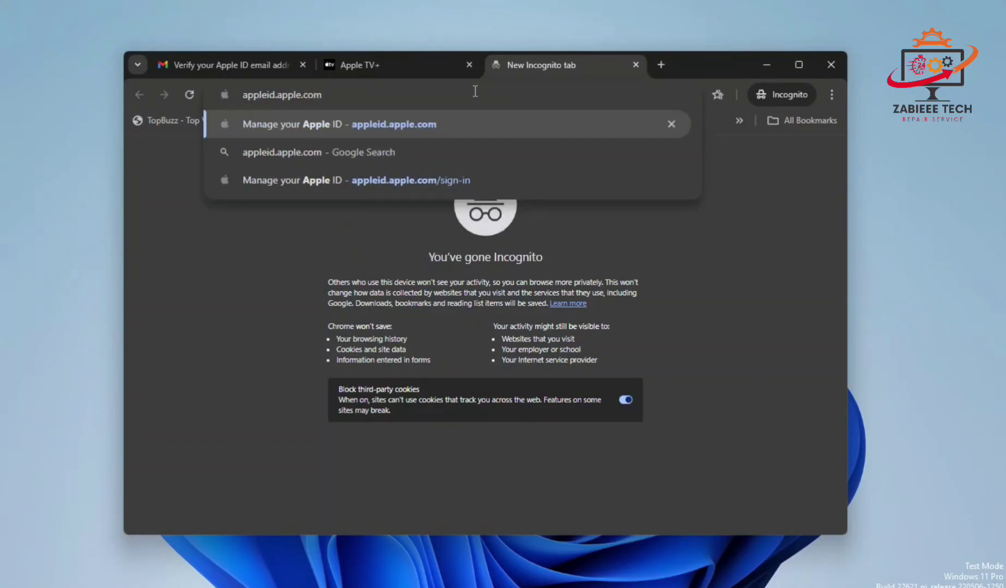
{"action": "key", "text": "Return"}
{"action": "left_click", "coordinate": [475, 92]}
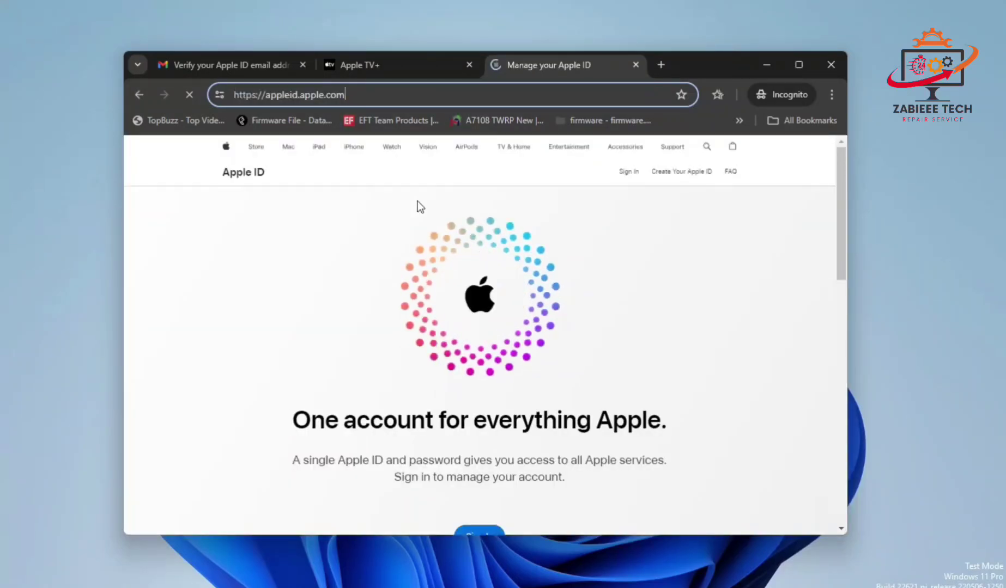
Open Apple ID sign-in and submit the autofilled account email.
{"action": "scroll", "coordinate": [418, 201], "scroll_direction": "down", "scroll_amount": 5}
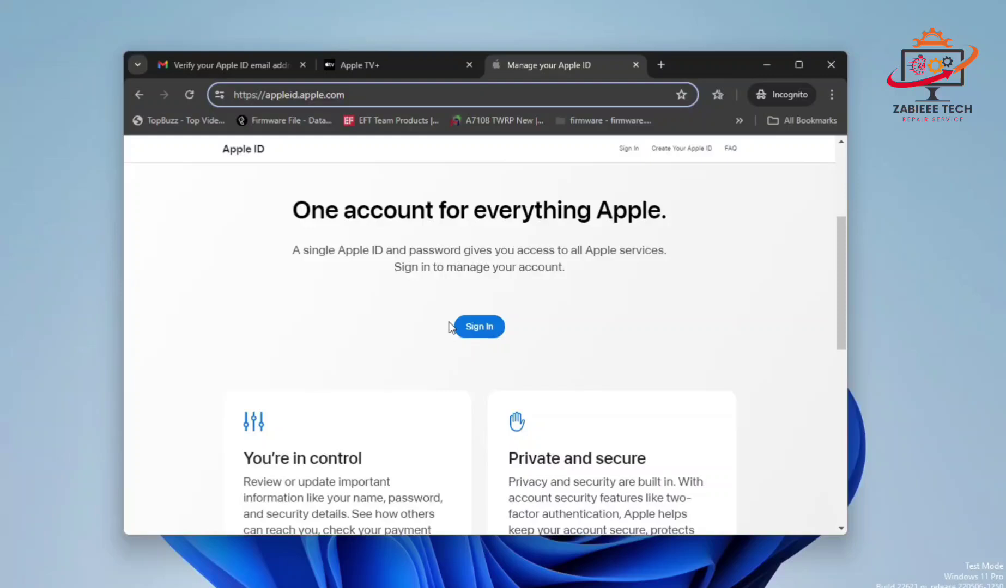
{"action": "left_click", "coordinate": [477, 329]}
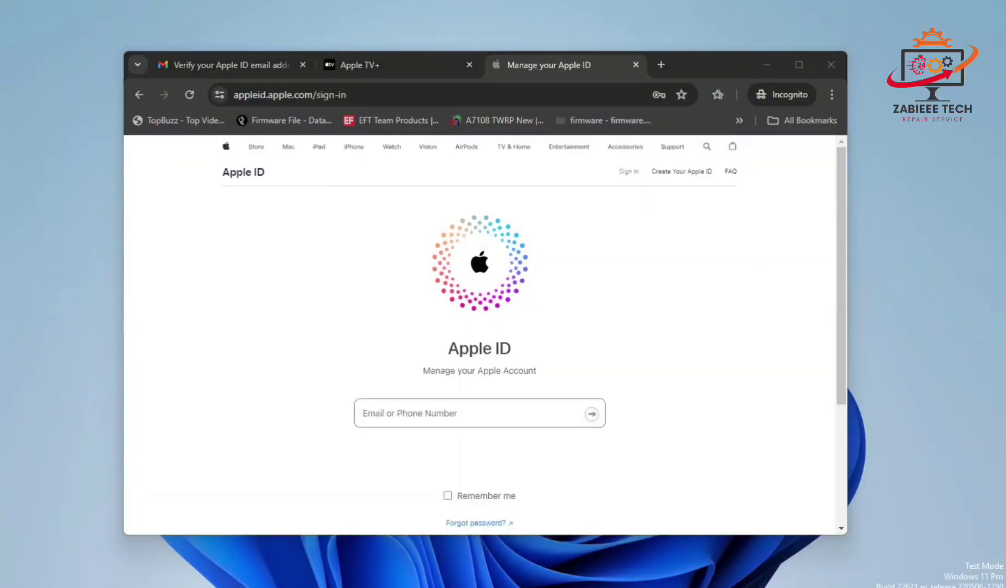
{"action": "left_click", "coordinate": [424, 414]}
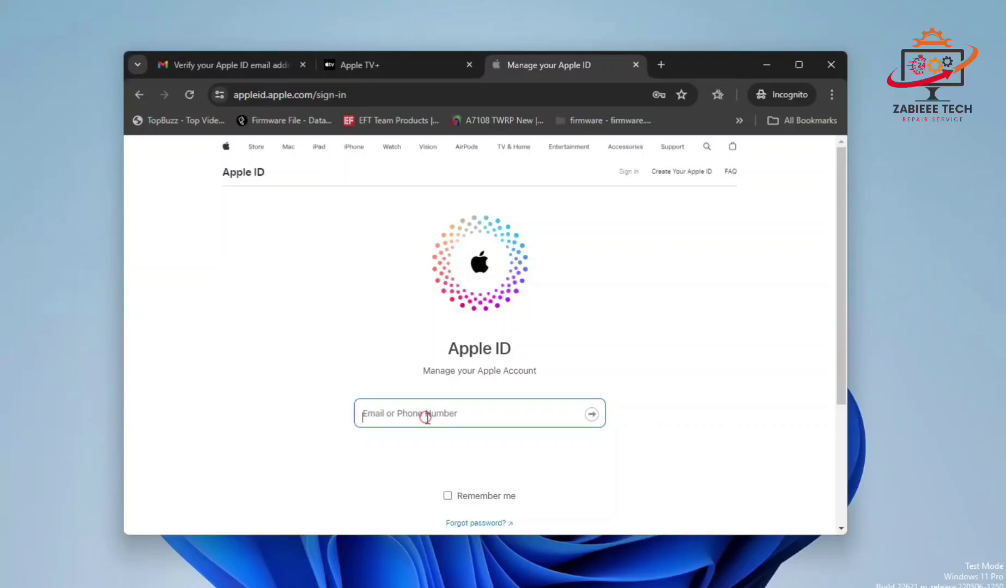
{"action": "key", "text": "ctrl+v"}
{"action": "left_click", "coordinate": [598, 422]}
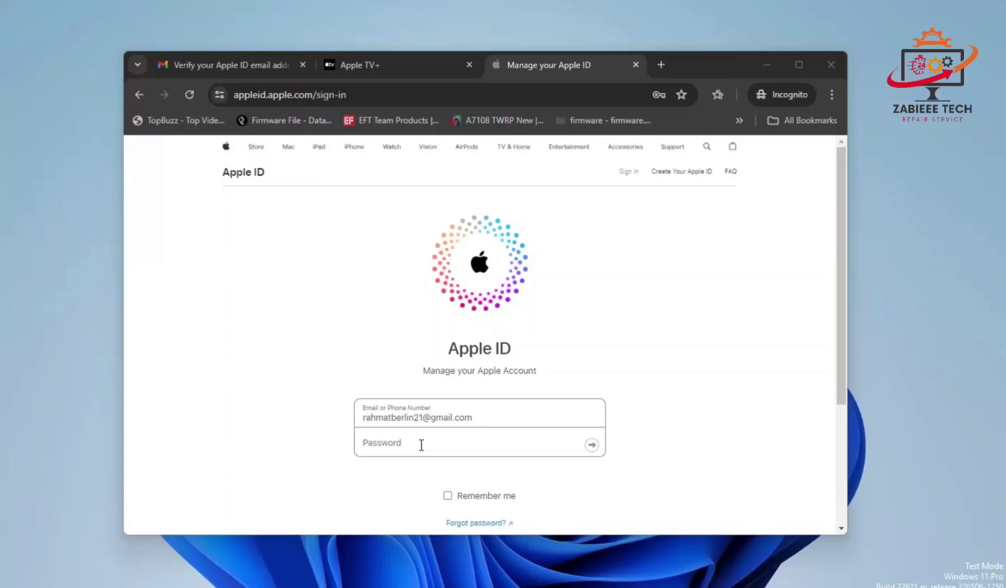
Enter the password with Remember me ticked and submit, then switch to Gmail.
{"action": "left_click", "coordinate": [417, 443]}
{"action": "key", "text": "ctrl+v"}
{"action": "left_click", "coordinate": [447, 496]}
{"action": "scroll", "coordinate": [503, 418], "scroll_direction": "down", "scroll_amount": 3}
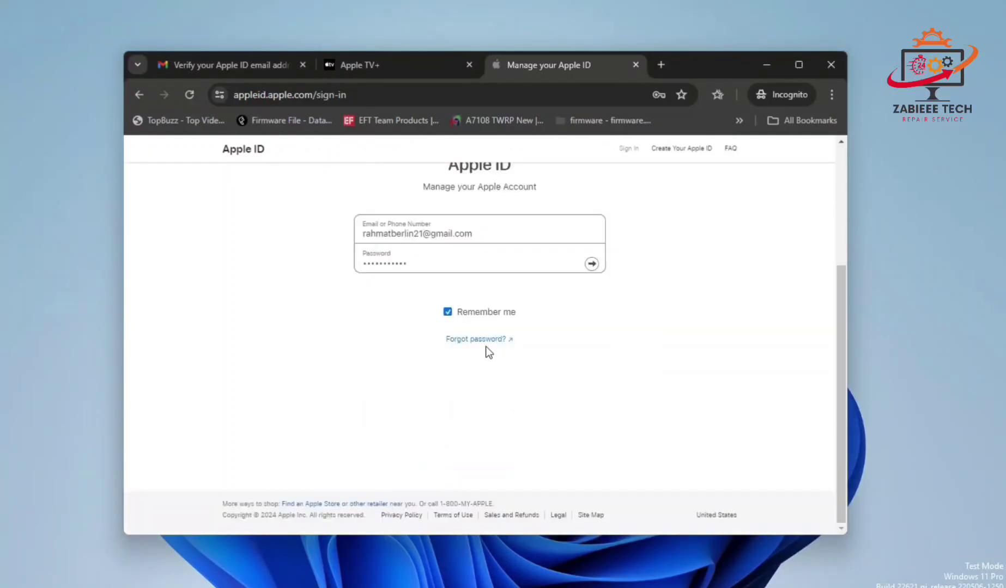
{"action": "scroll", "coordinate": [488, 352], "scroll_direction": "up", "scroll_amount": 3}
{"action": "left_click", "coordinate": [591, 401]}
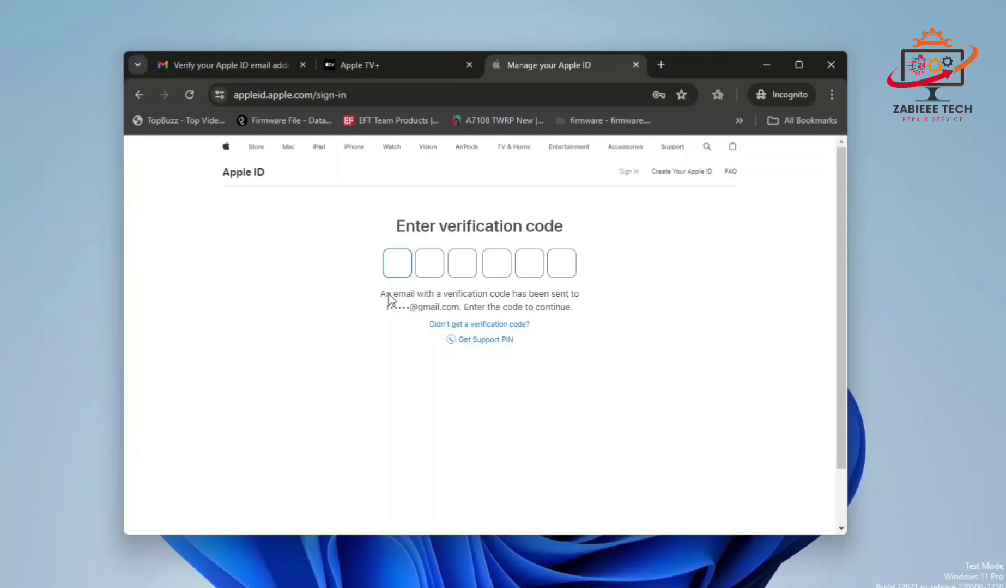
{"action": "left_click", "coordinate": [224, 66]}
Get the code from Apple's new verification email and return to the Apple ID tab.
{"action": "left_click", "coordinate": [273, 183]}
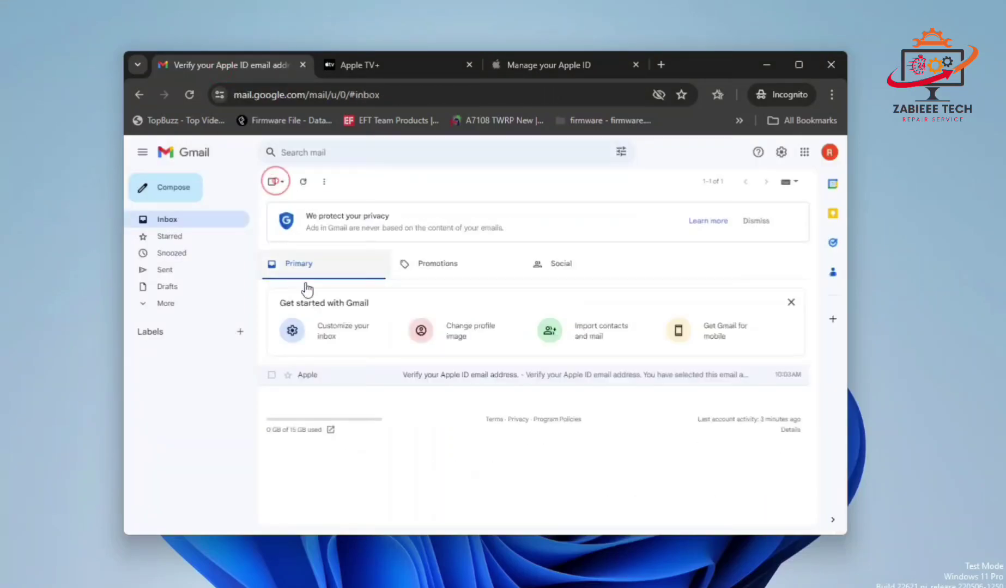
{"action": "left_click", "coordinate": [333, 374]}
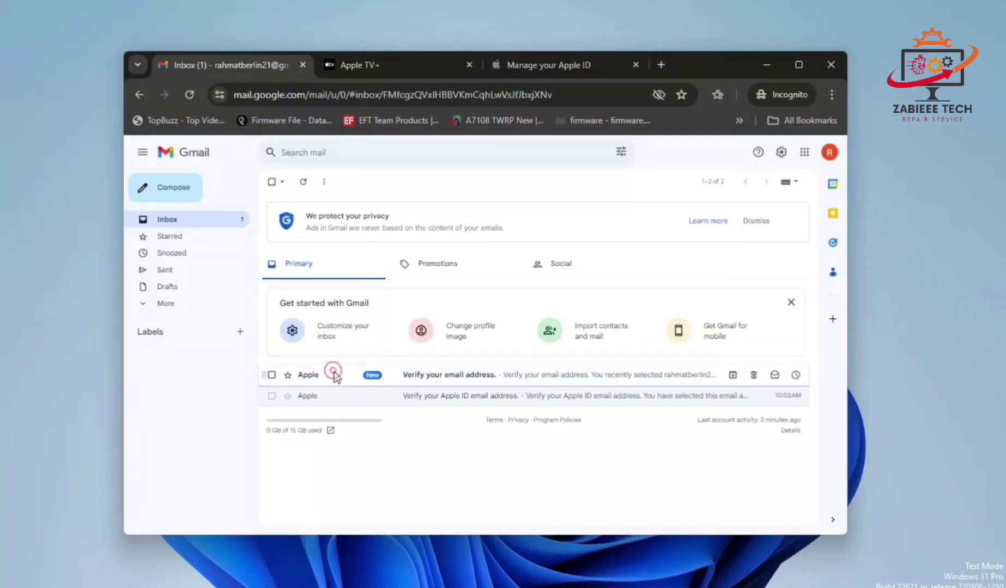
{"action": "left_click_drag", "start_coordinate": [305, 443], "coordinate": [397, 453]}
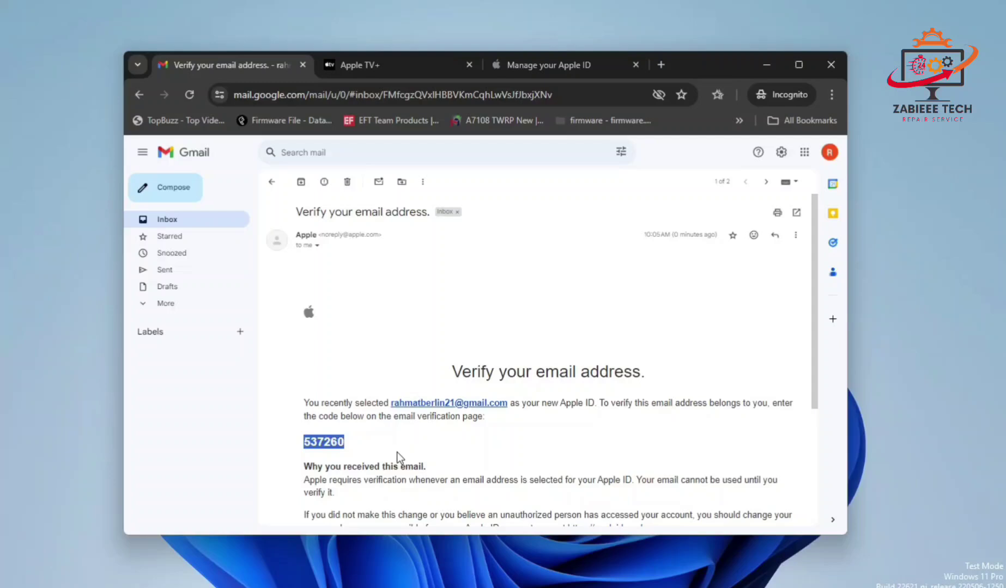
{"action": "left_click", "coordinate": [399, 445]}
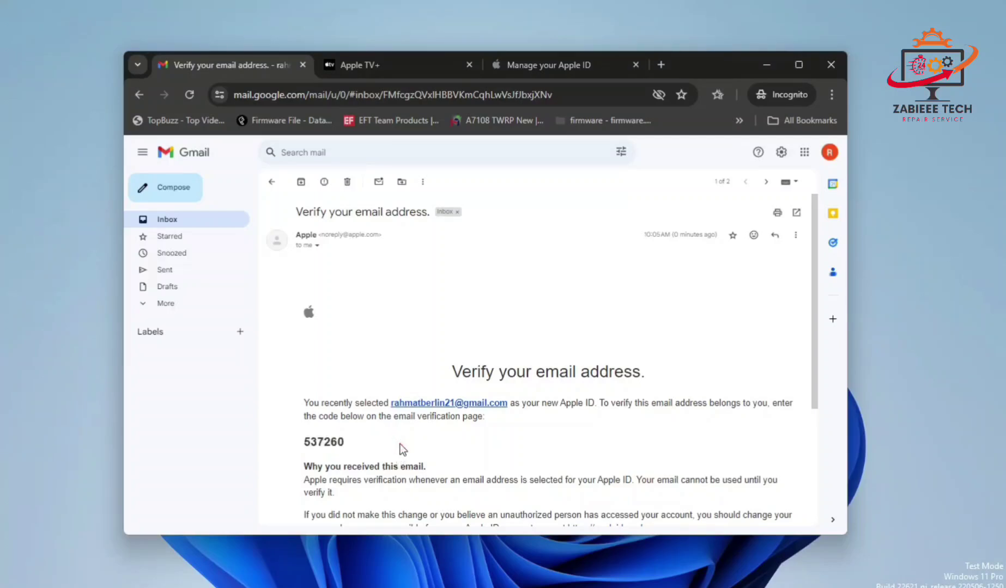
{"action": "left_click", "coordinate": [562, 66]}
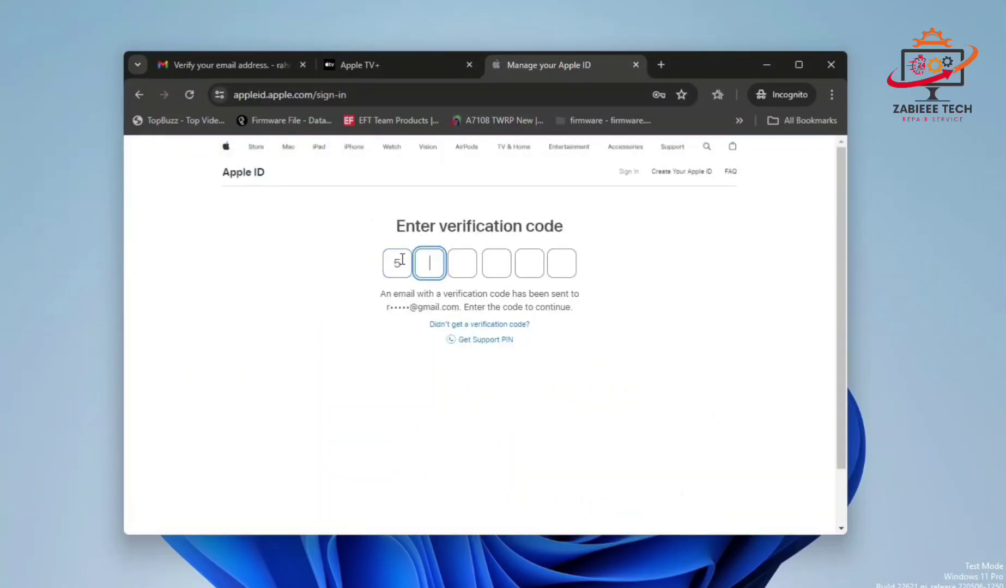
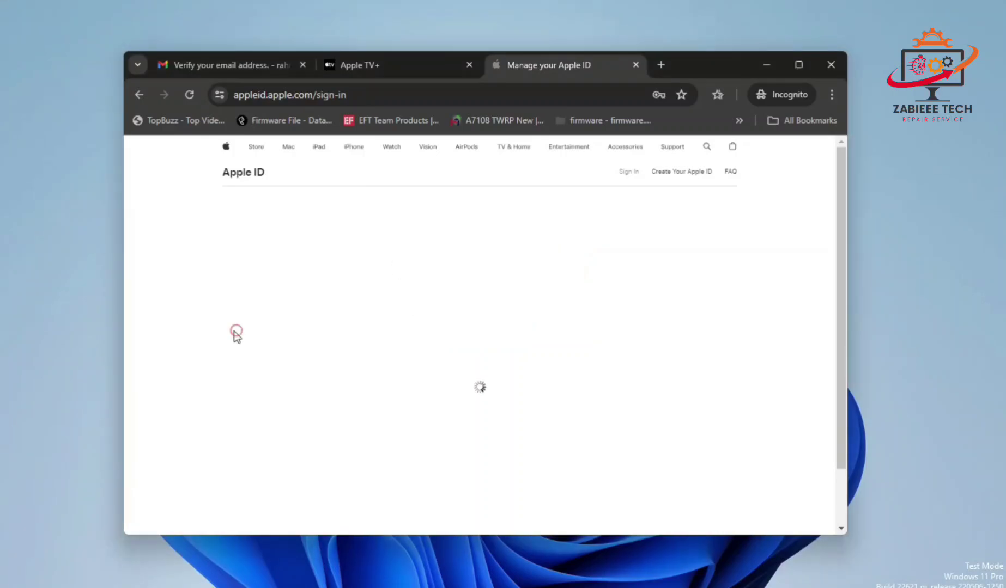
Enter the email code, then submit a +92 (Pakistan) phone number for text-message verification.
{"action": "left_click", "coordinate": [424, 314]}
{"action": "scroll", "coordinate": [458, 382], "scroll_direction": "down", "scroll_amount": 3}
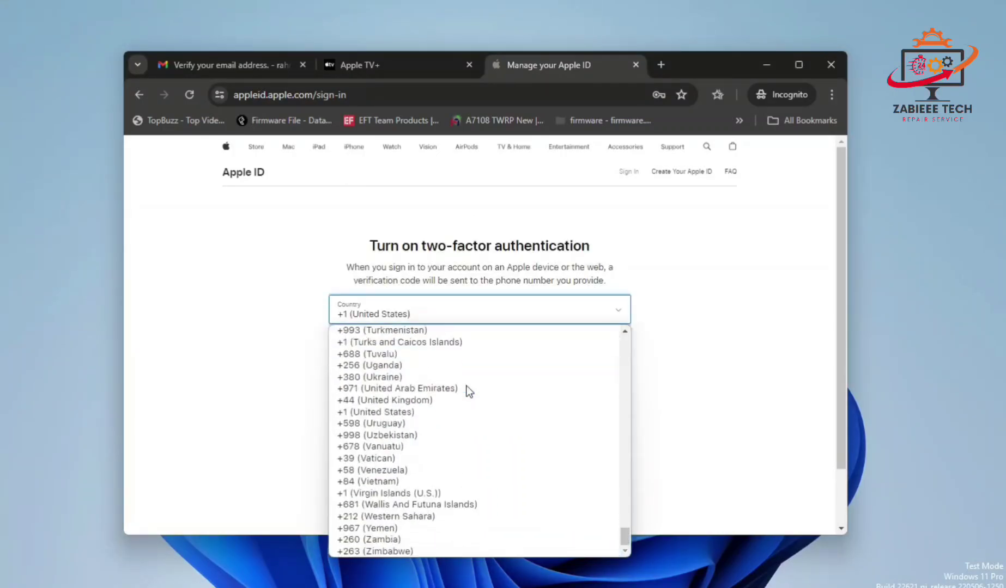
{"action": "scroll", "coordinate": [467, 391], "scroll_direction": "up", "scroll_amount": 10}
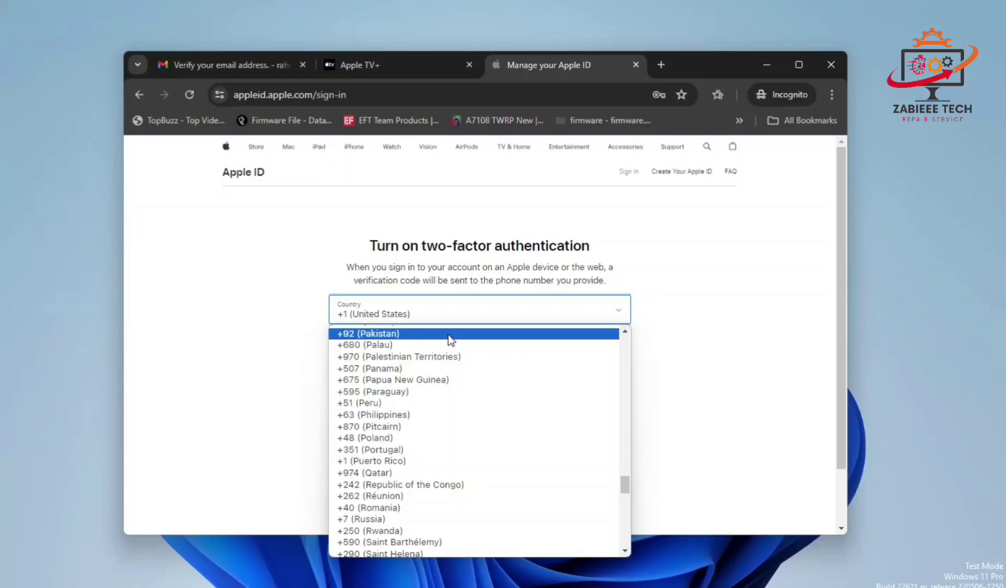
{"action": "left_click", "coordinate": [447, 334]}
{"action": "left_click", "coordinate": [448, 335]}
{"action": "type", "text": "3"}
{"action": "left_click", "coordinate": [463, 381]}
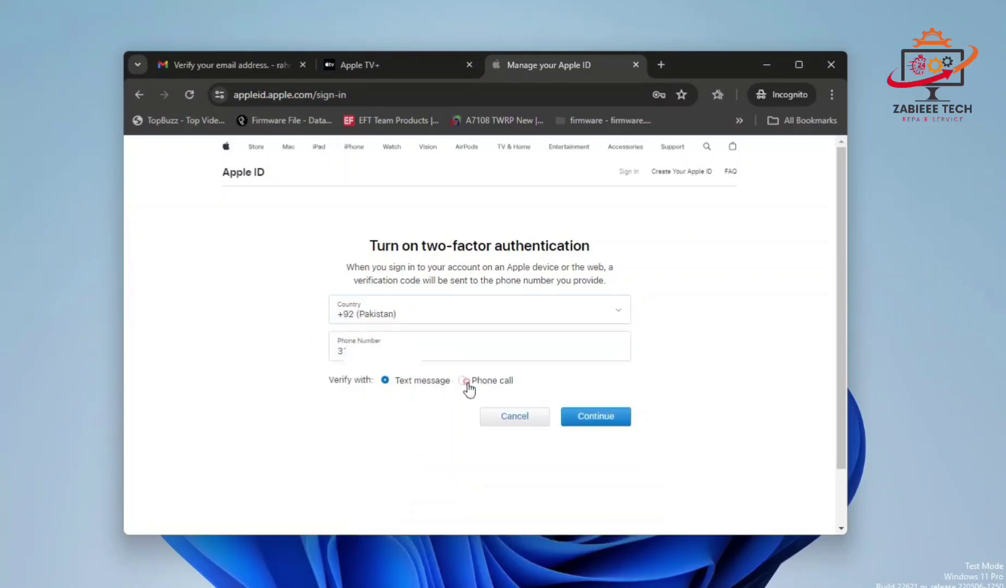
{"action": "left_click", "coordinate": [439, 384]}
{"action": "left_click", "coordinate": [583, 418]}
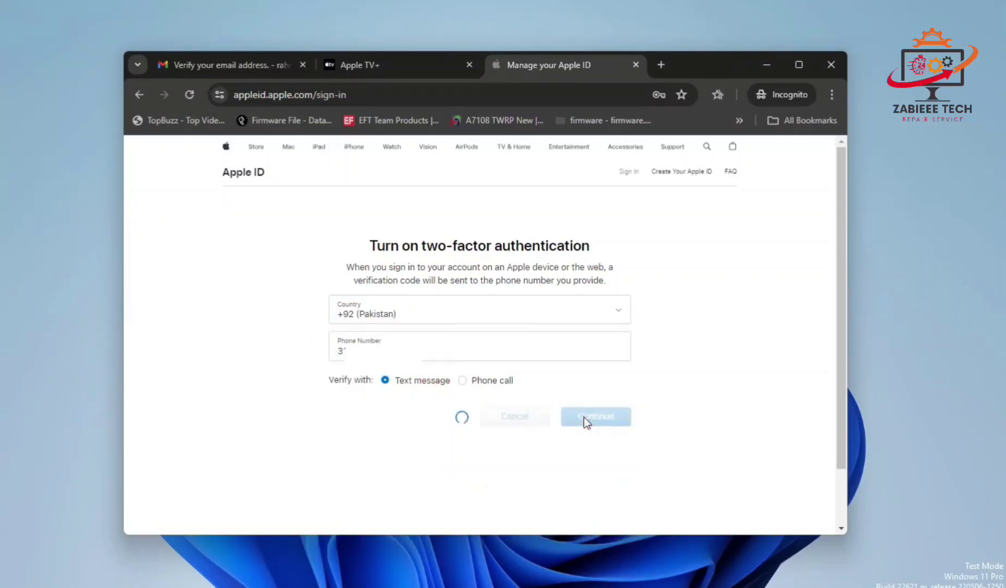
Confirm the texted verification code and accept the Apple ID privacy notice.
{"action": "left_click", "coordinate": [415, 321]}
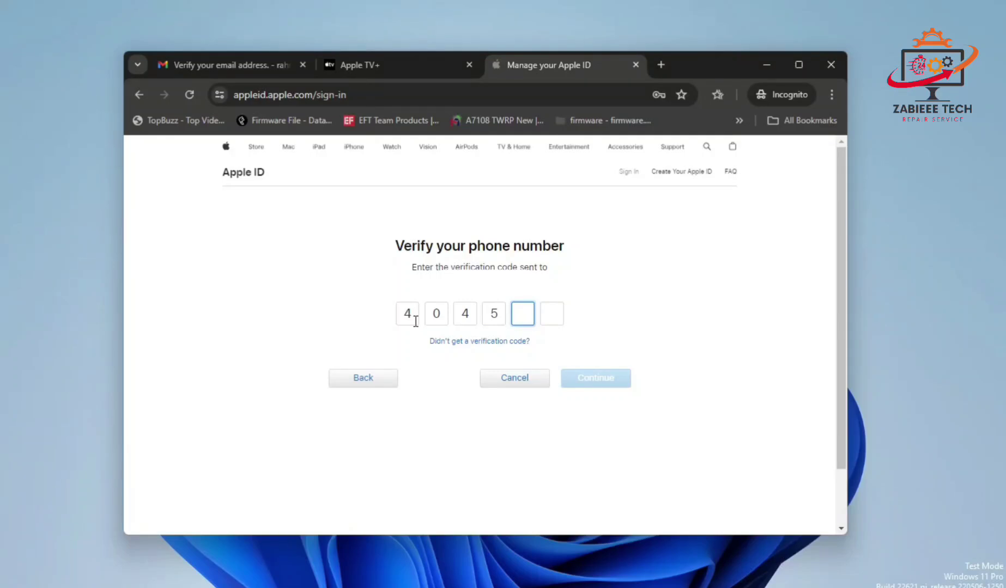
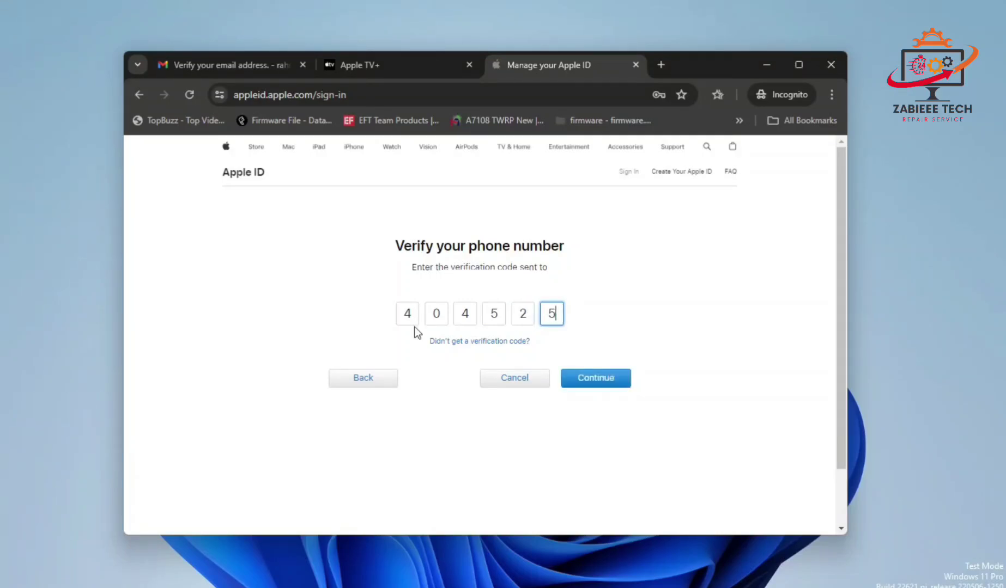
{"action": "left_click", "coordinate": [621, 387]}
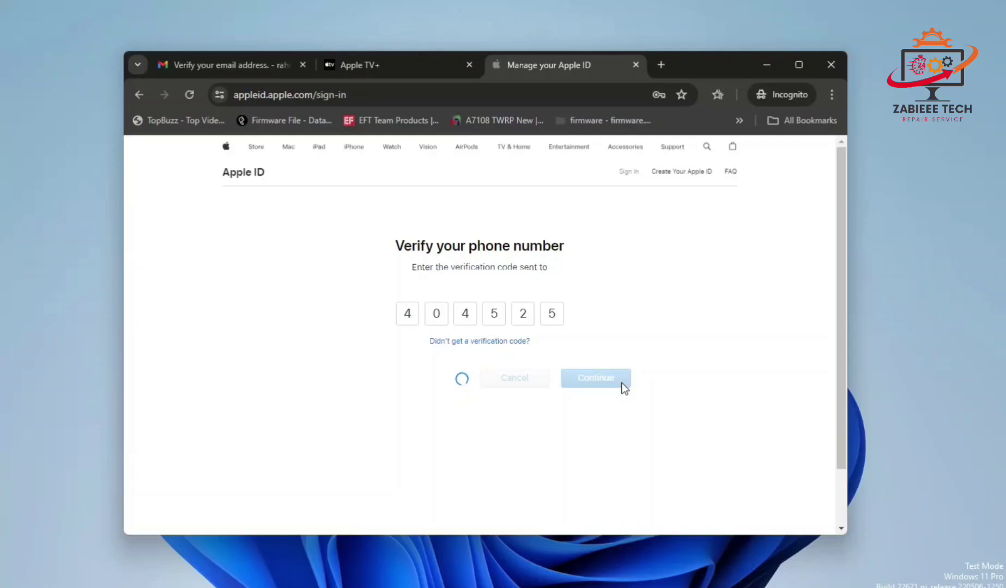
{"action": "scroll", "coordinate": [622, 387], "scroll_direction": "down", "scroll_amount": 2}
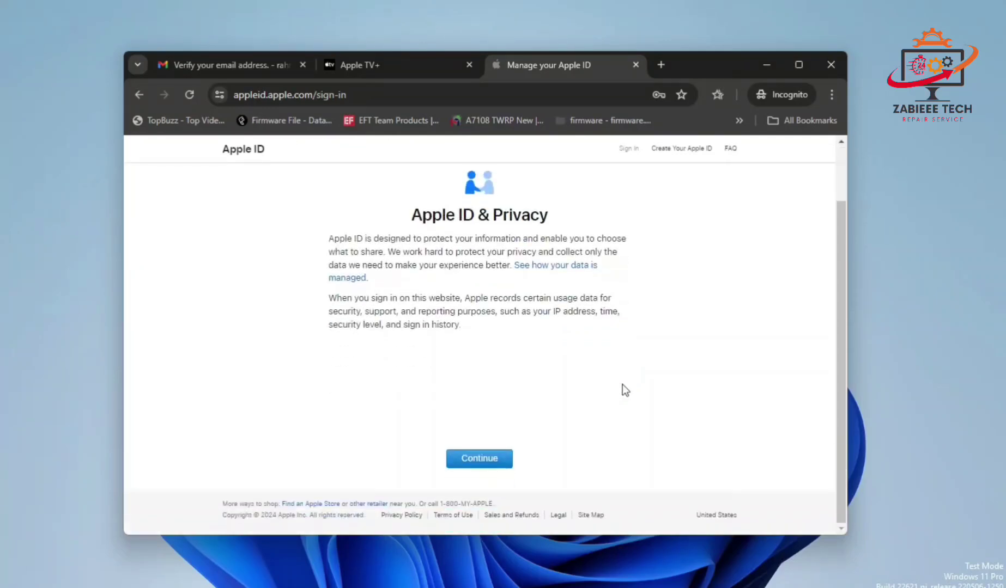
{"action": "left_click", "coordinate": [495, 460]}
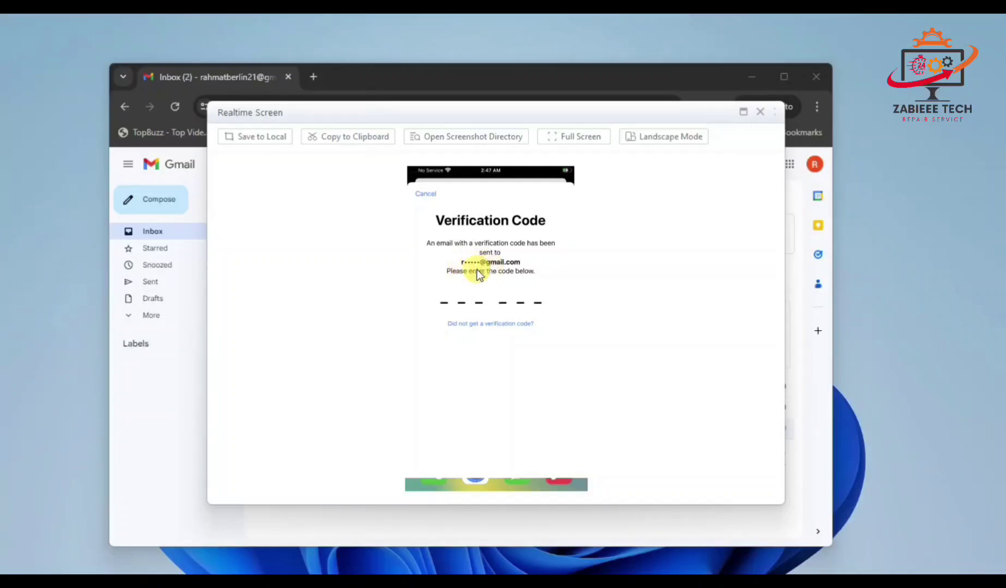
Read the verification code in Apple's latest Gmail email, then return to the mirrored iPhone's code-entry screen.
{"action": "left_click", "coordinate": [169, 399]}
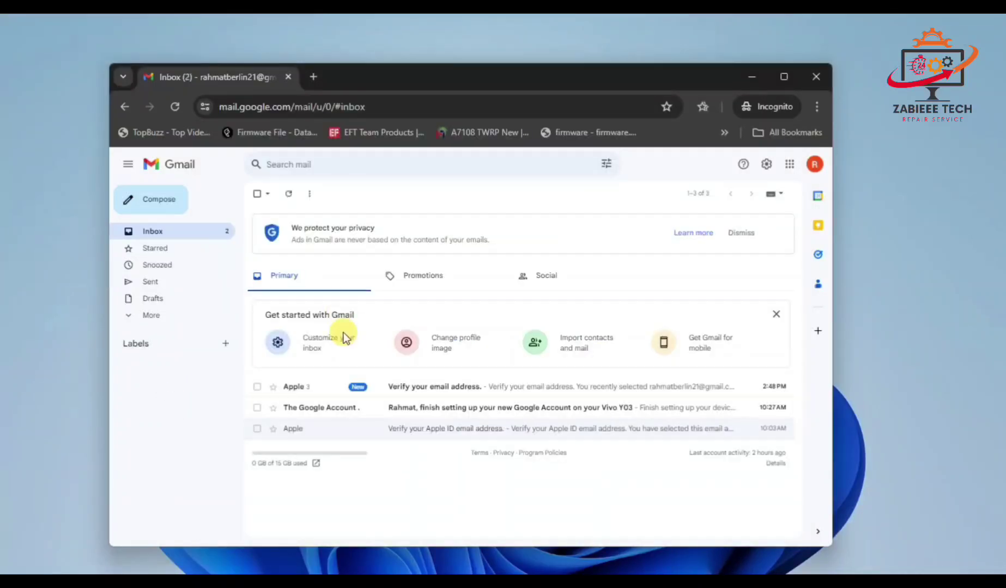
{"action": "left_click", "coordinate": [329, 393]}
{"action": "scroll", "coordinate": [334, 406], "scroll_direction": "down", "scroll_amount": 5}
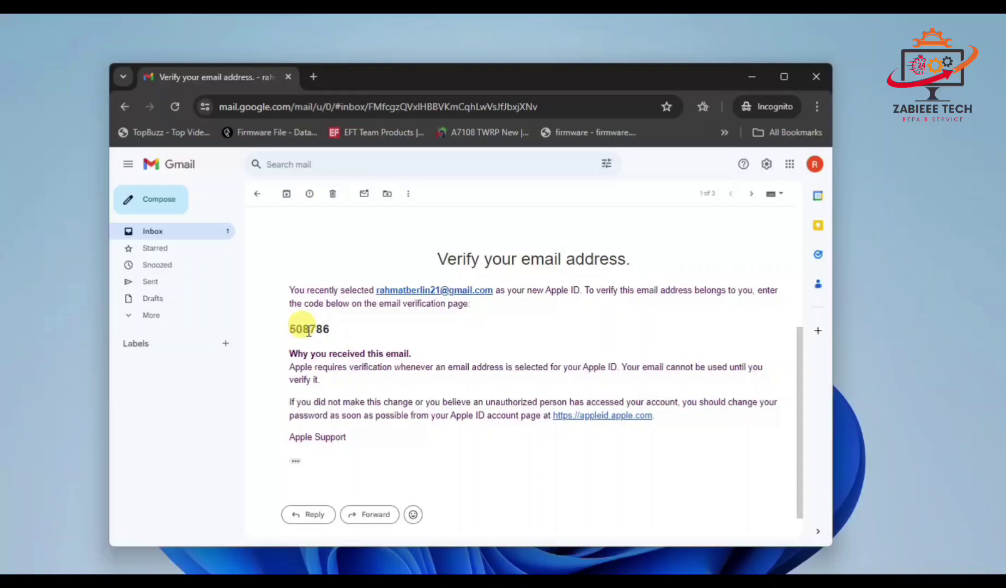
{"action": "key", "text": "alt+Tab"}
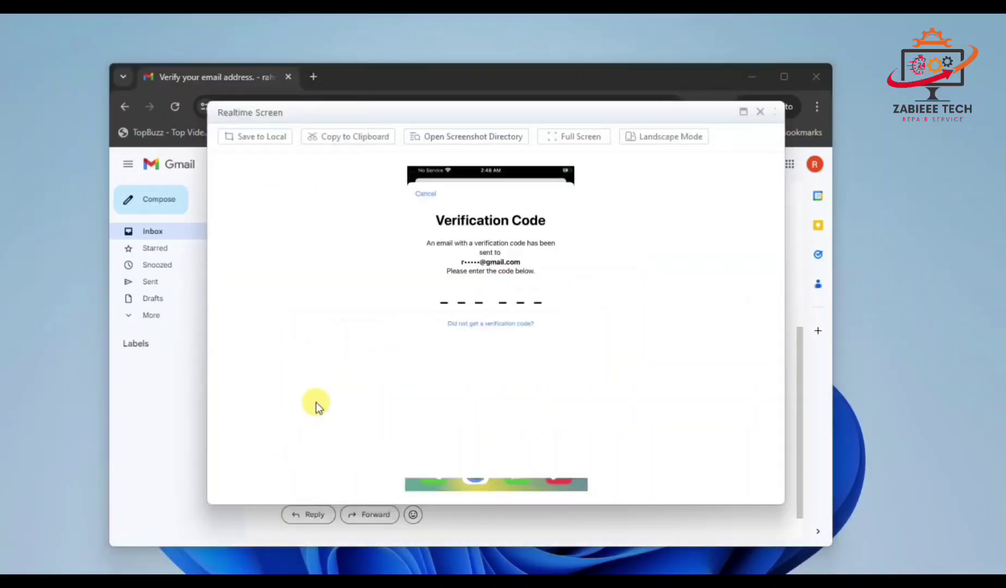